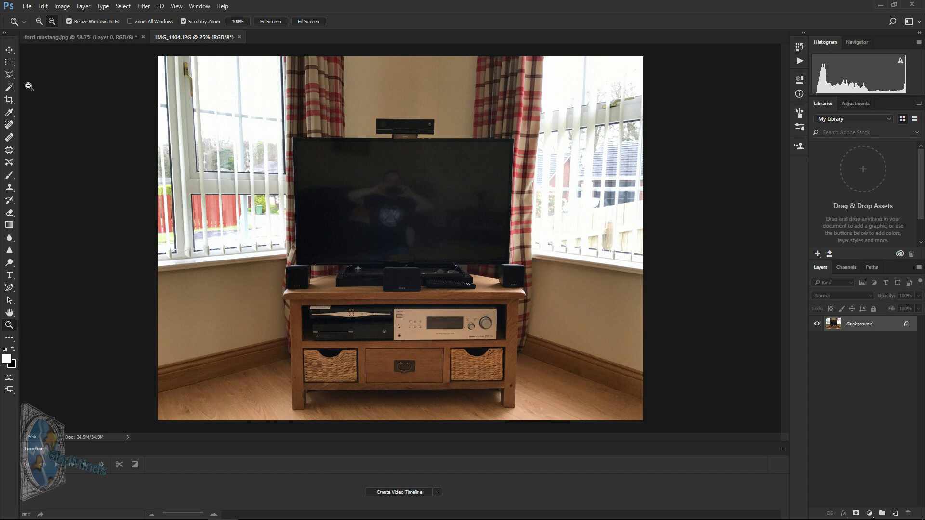
Duplicate the Background layer within IMG_1404.JPG as Background copy
click(9, 49)
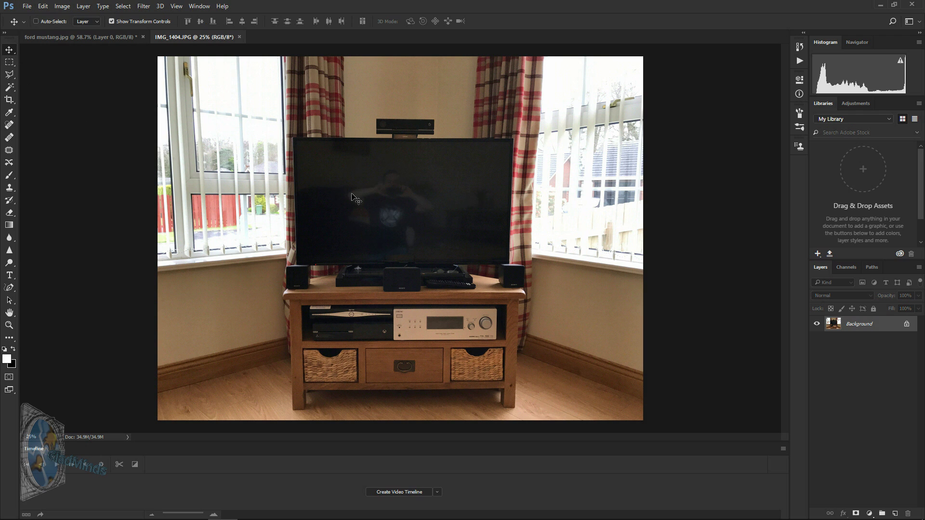
right_click(859, 328)
click(832, 349)
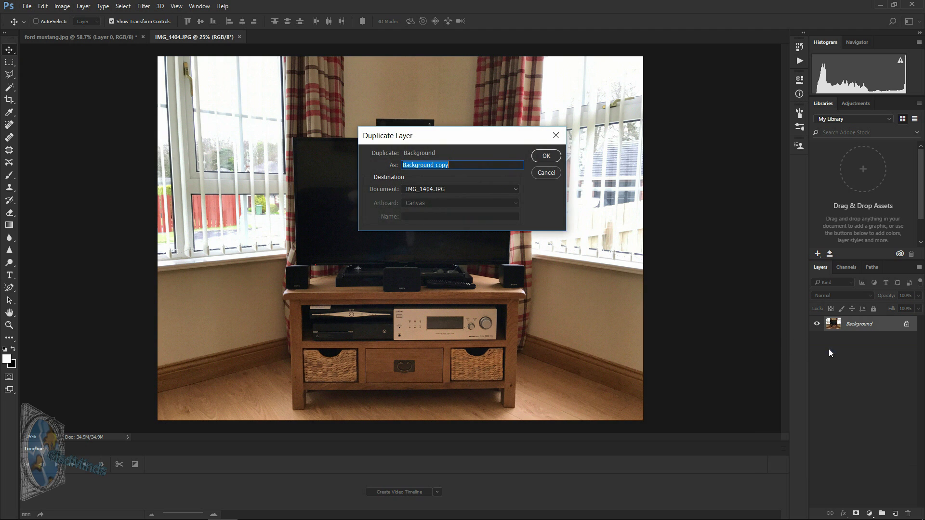
click(546, 156)
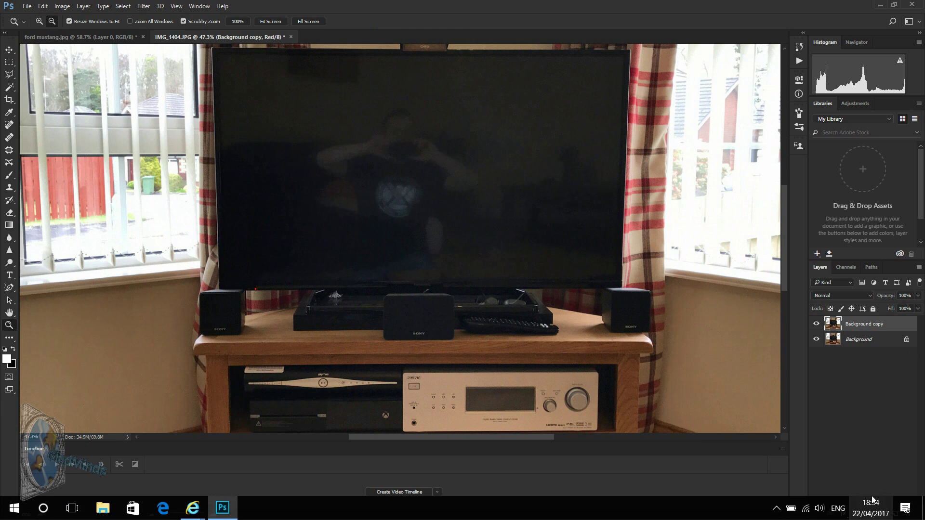
Add a Levels adjustment layer with the input white level at 29 and the output white level at 180 to reveal the TV's edges
click(870, 515)
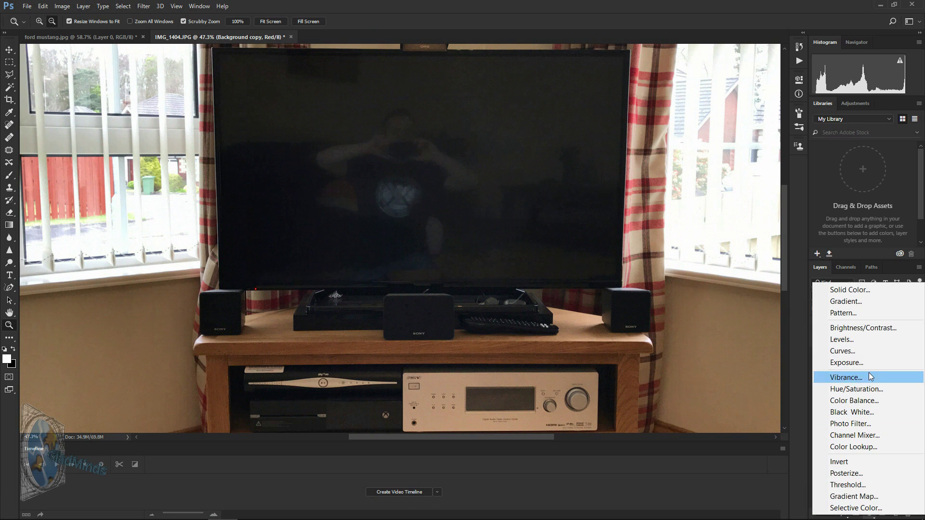
click(856, 340)
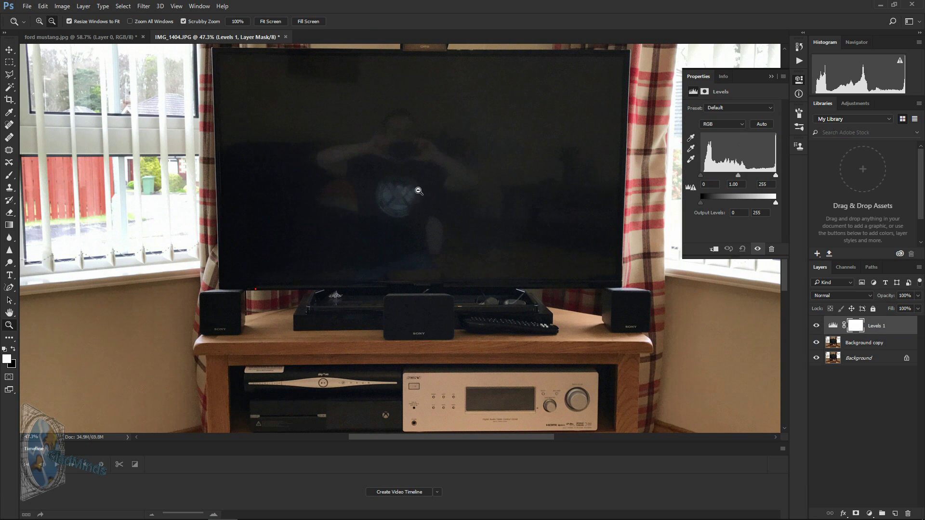
drag(777, 175, 709, 180)
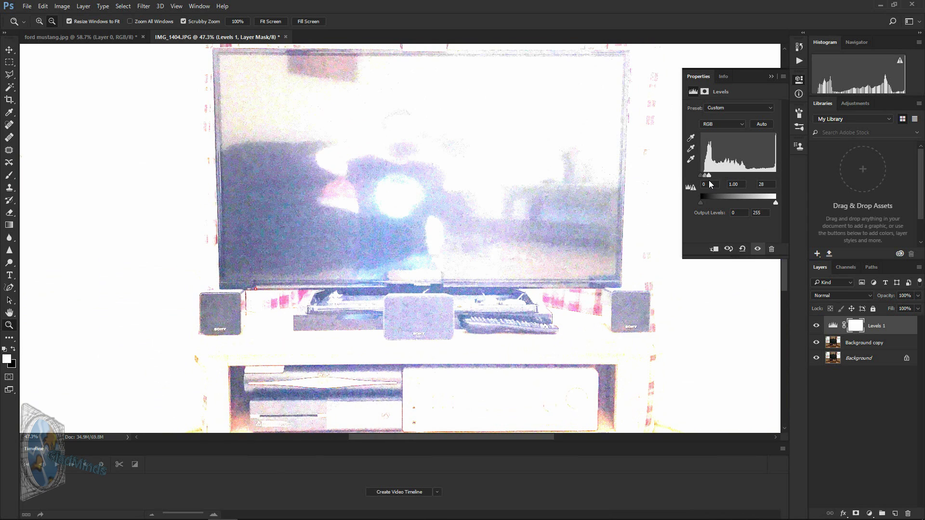
drag(776, 204, 692, 199)
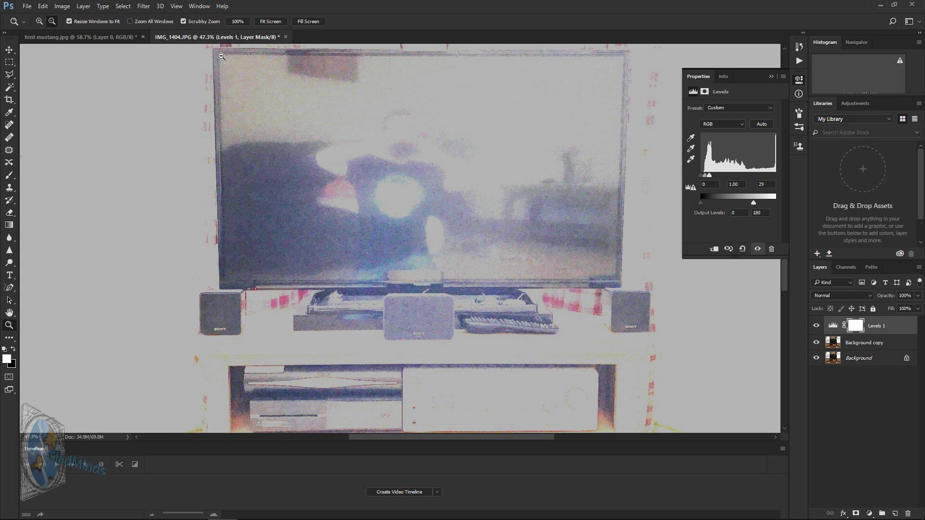
Outline the TV screen just inside its bezel, corner to corner, with a closed Polygonal Lasso selection
drag(225, 282, 268, 310)
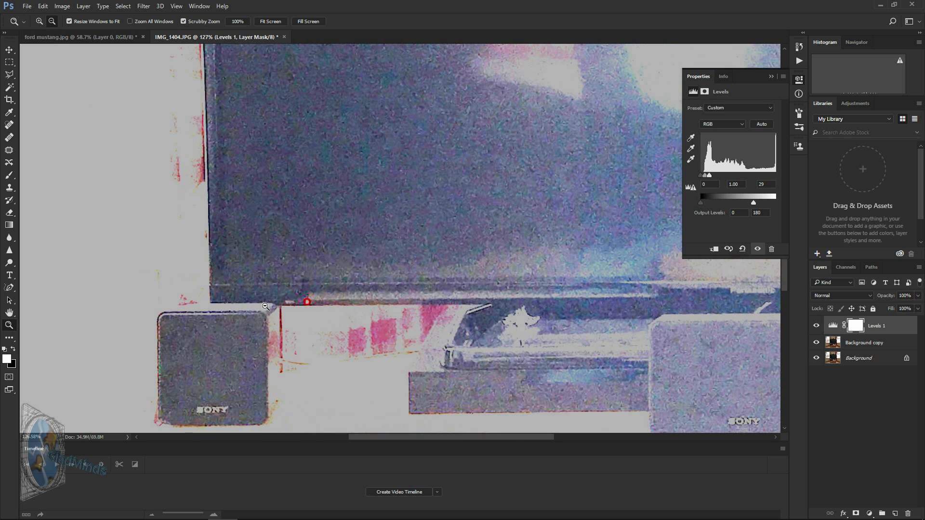
click(9, 75)
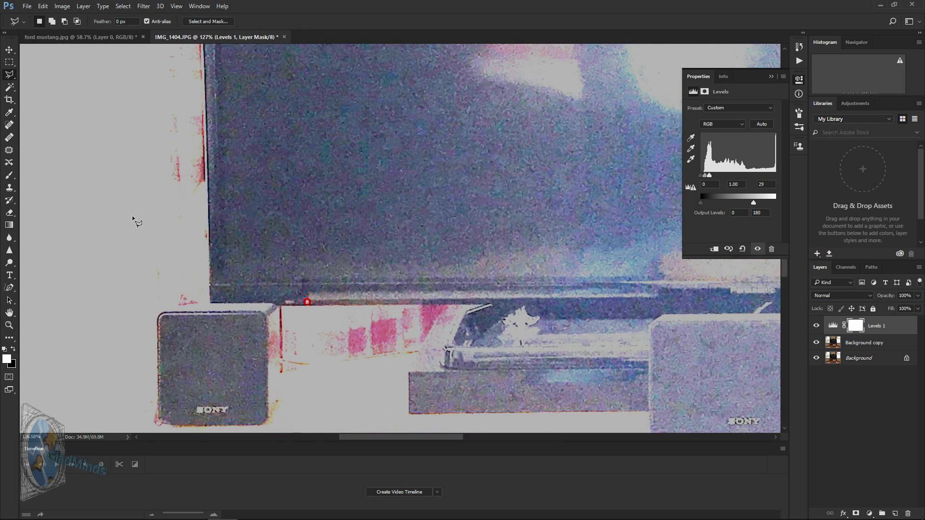
click(224, 276)
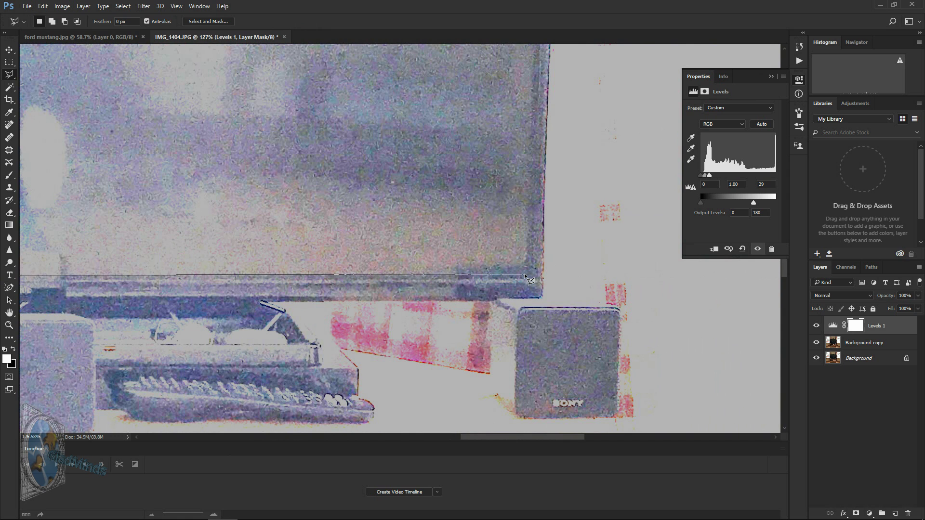
click(525, 275)
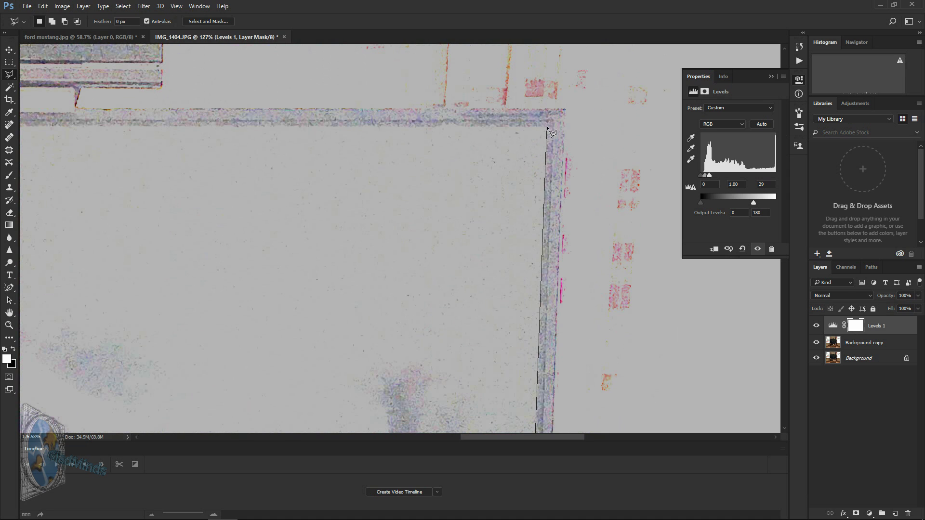
click(548, 127)
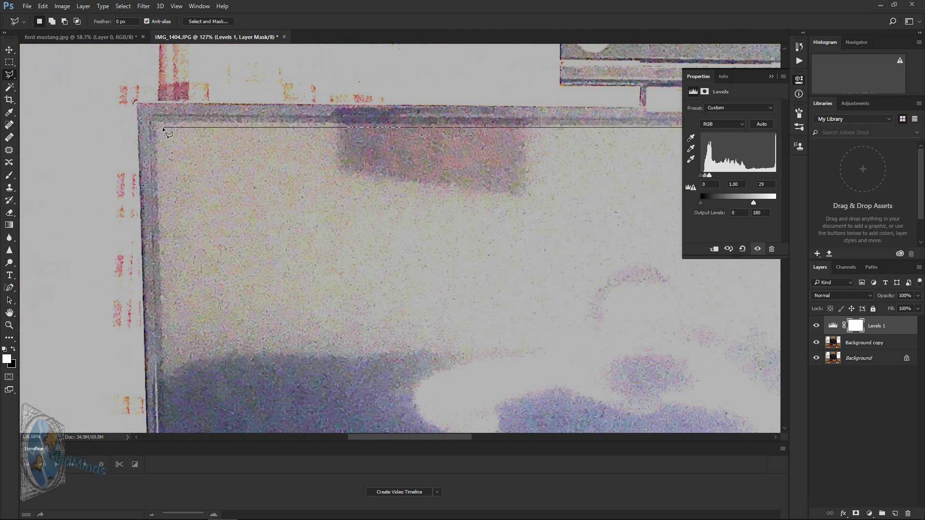
click(158, 124)
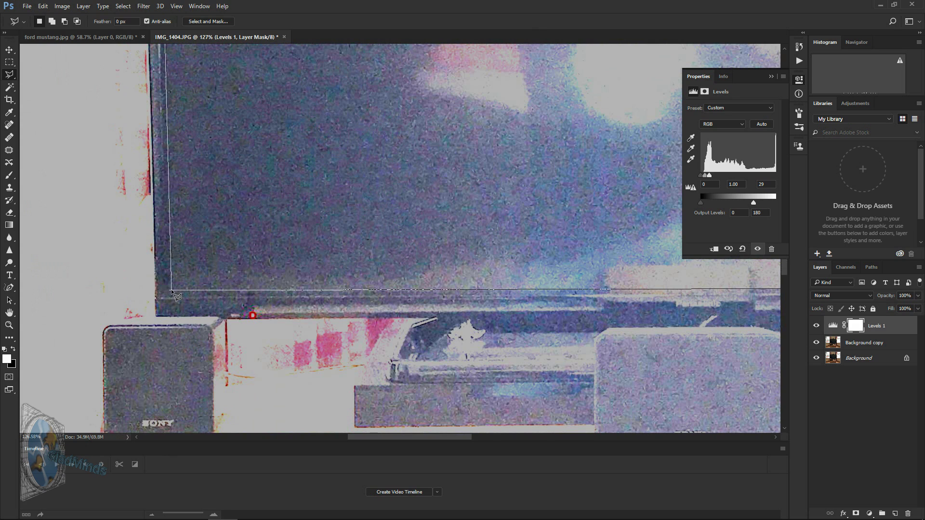
click(172, 291)
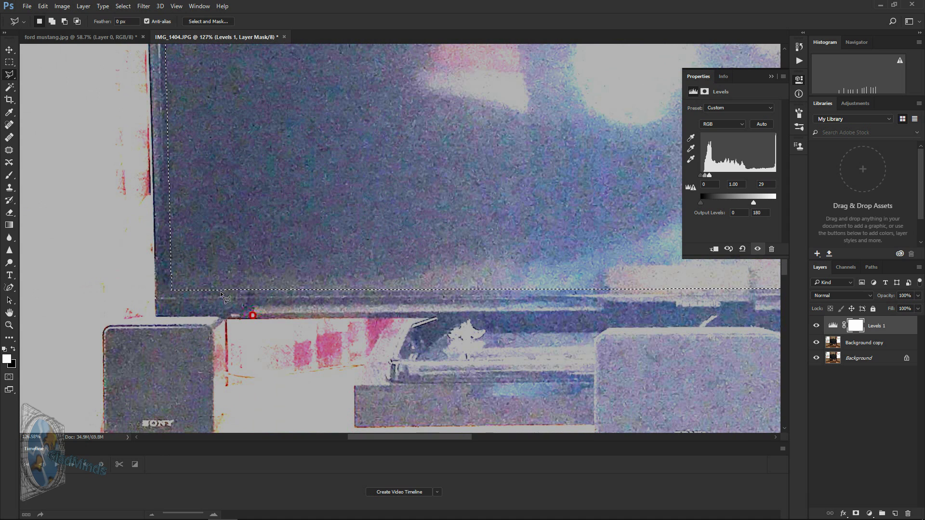
Hide the Levels adjustment layer and invert the selection so everything except the TV screen is selected
click(9, 326)
right_click(295, 210)
click(318, 215)
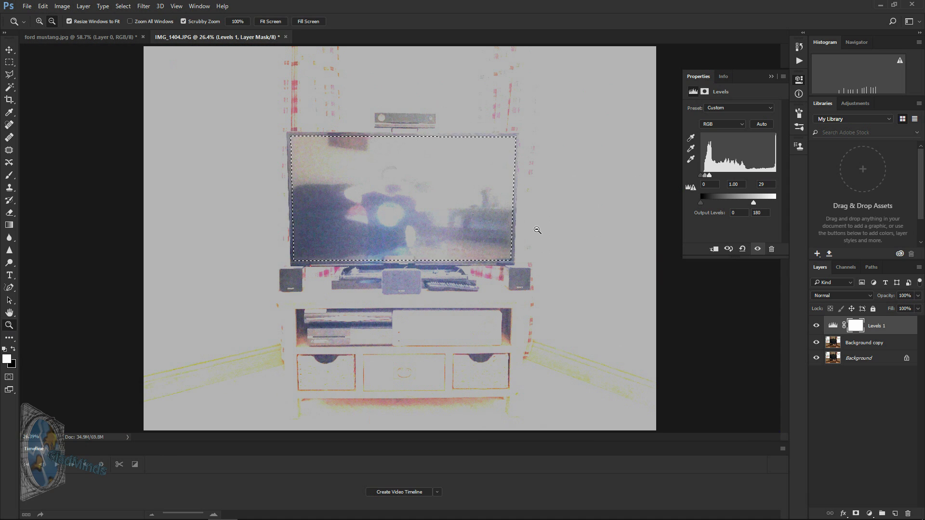
click(816, 327)
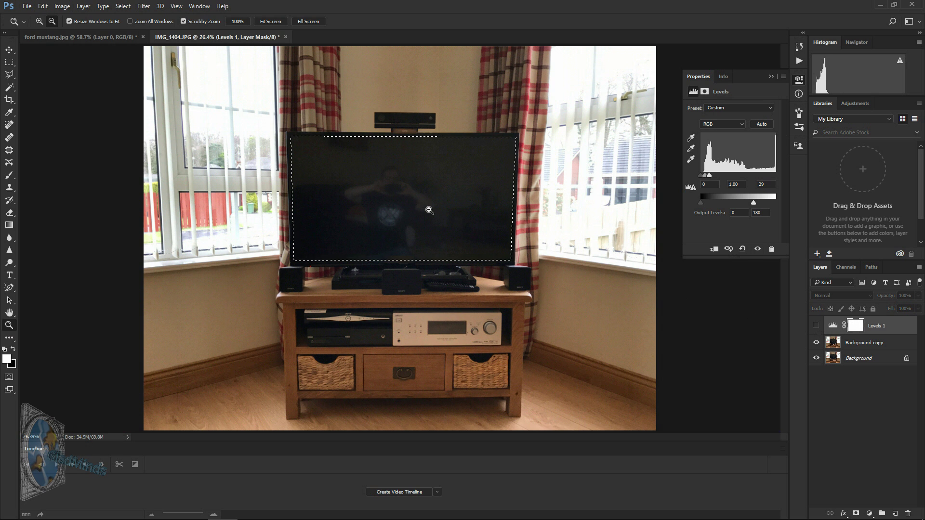
key(ctrl+shift+i)
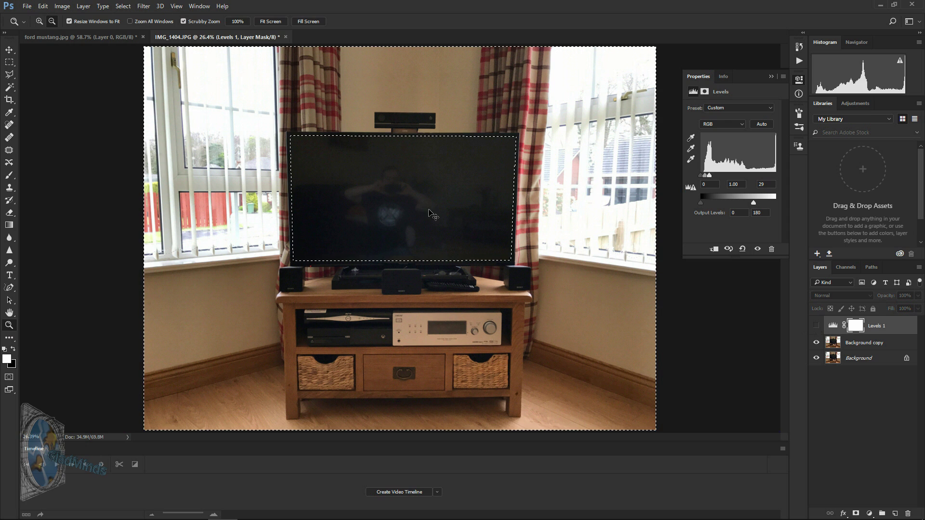
click(123, 6)
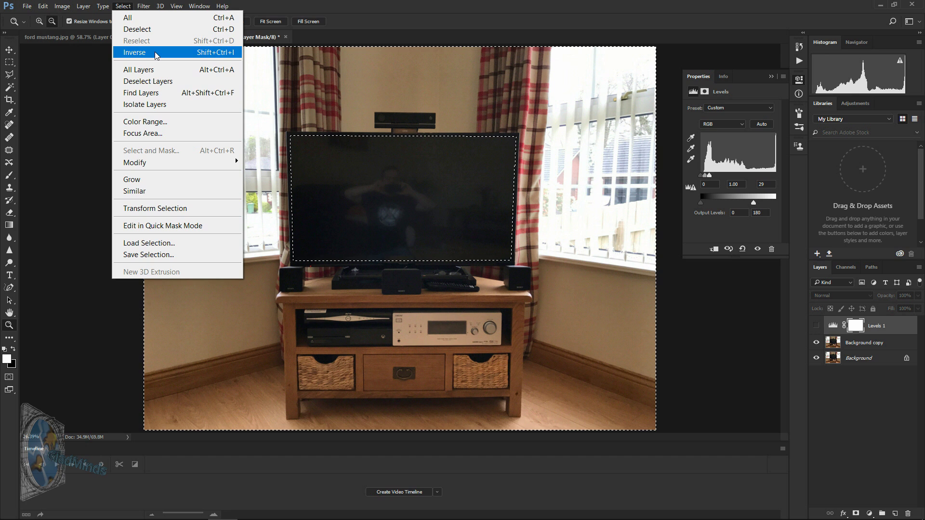
click(104, 297)
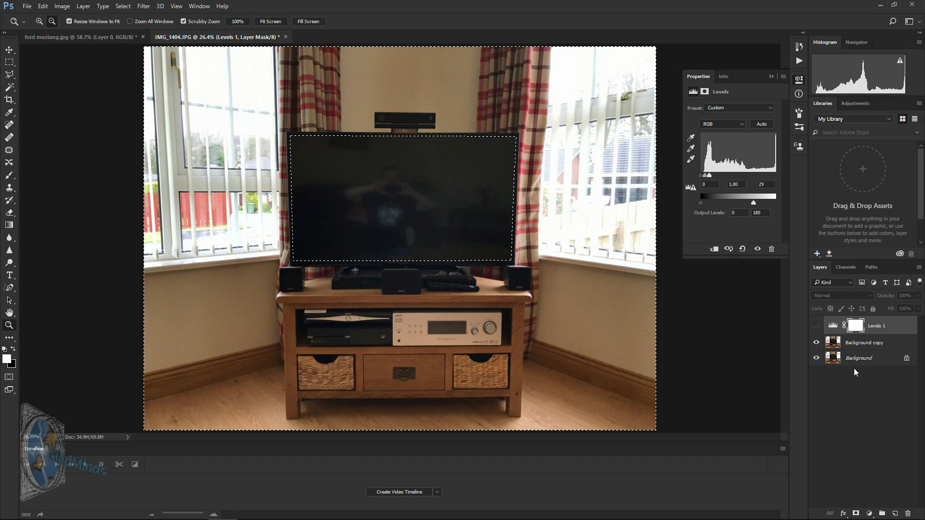
Delete the Levels adjustment layer
right_click(870, 327)
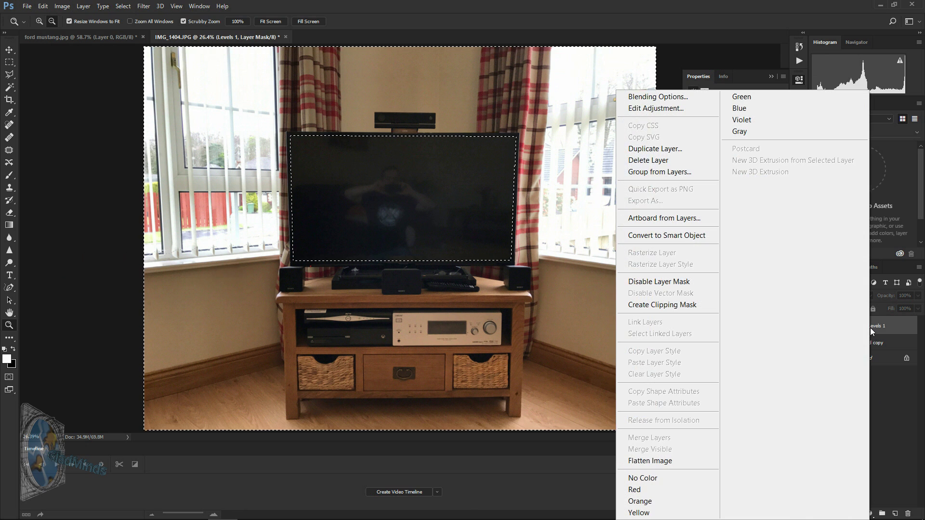
click(670, 162)
click(431, 198)
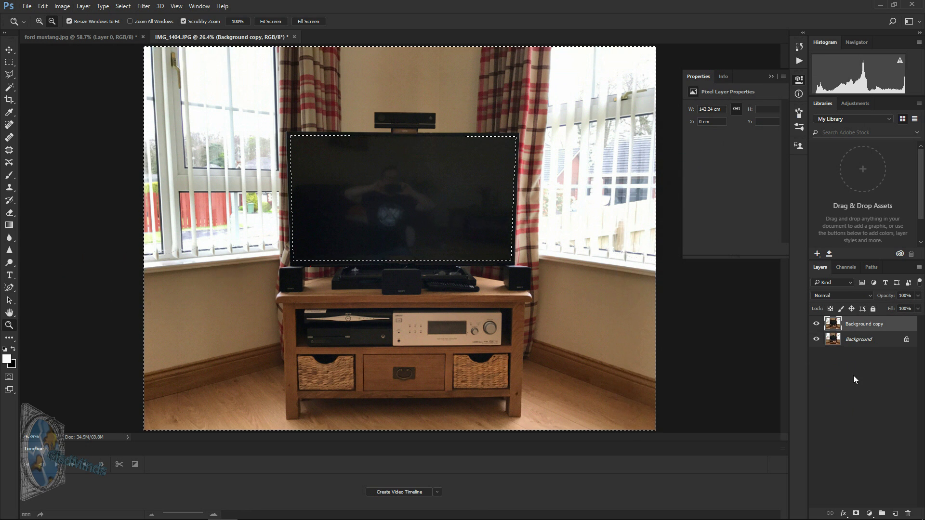
Add a layer mask to Background copy from the selection and hide the original Background layer
click(856, 515)
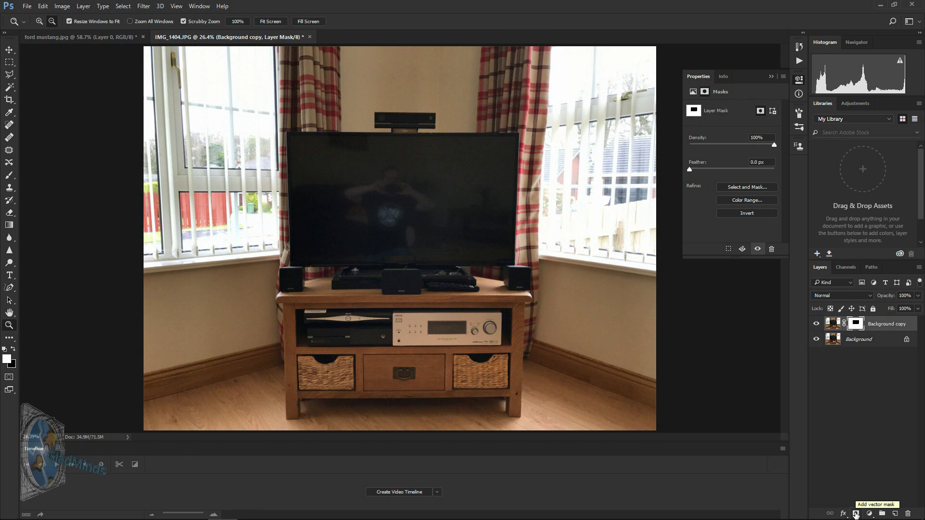
click(816, 340)
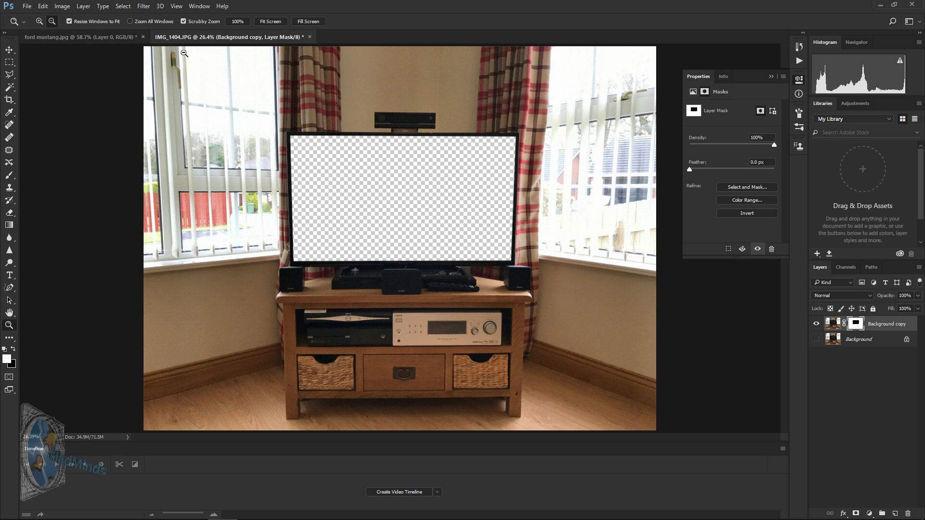
Select the entire image in ford mustang.jpg with the Rectangular Marquee and copy it
click(93, 40)
click(8, 63)
drag(88, 47, 748, 483)
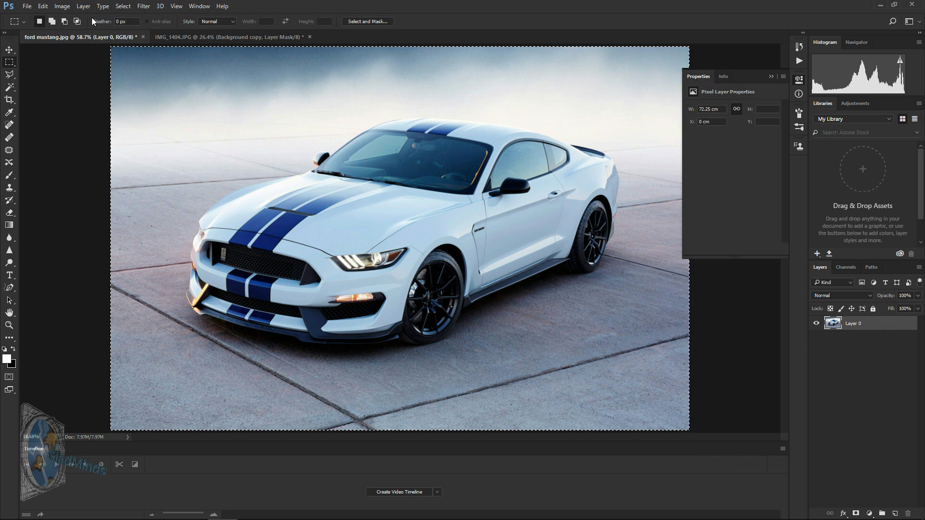
click(43, 5)
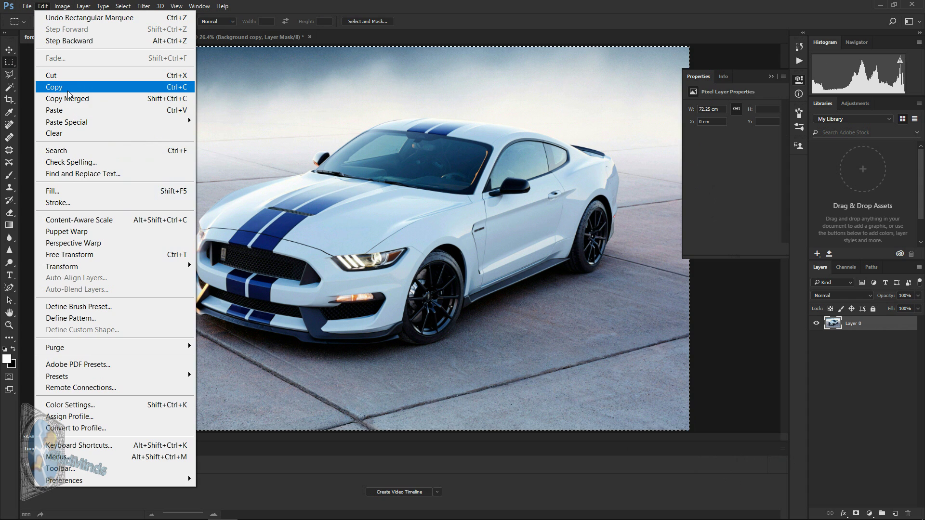
click(68, 94)
Paste the copied car picture into IMG_1404.JPG as a new layer
click(215, 39)
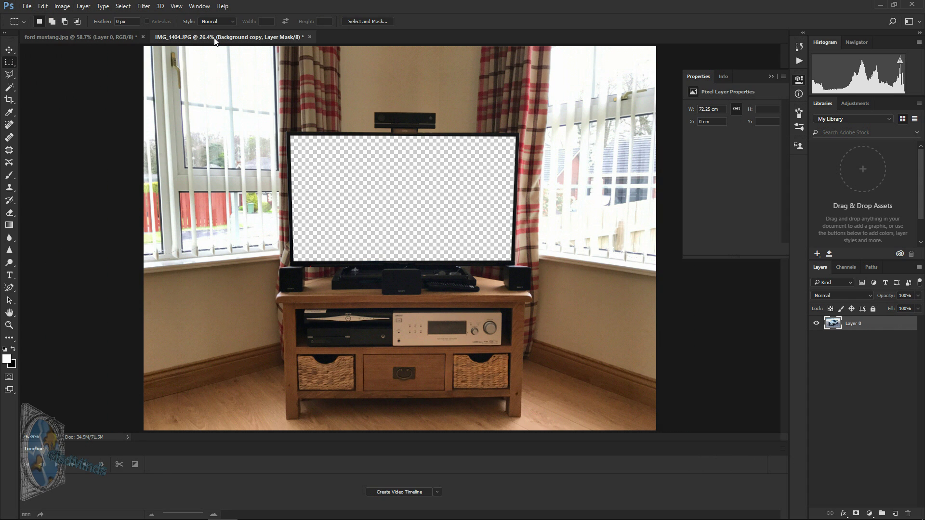
click(42, 5)
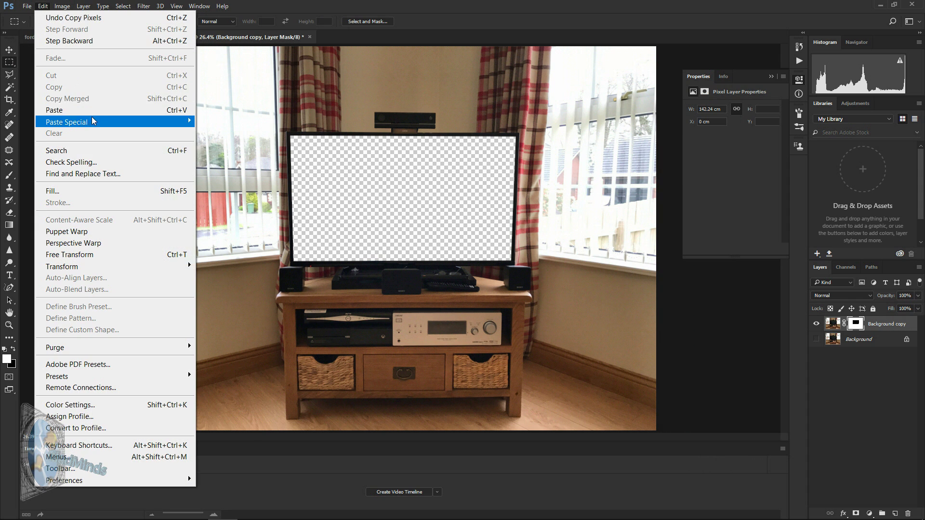
click(90, 111)
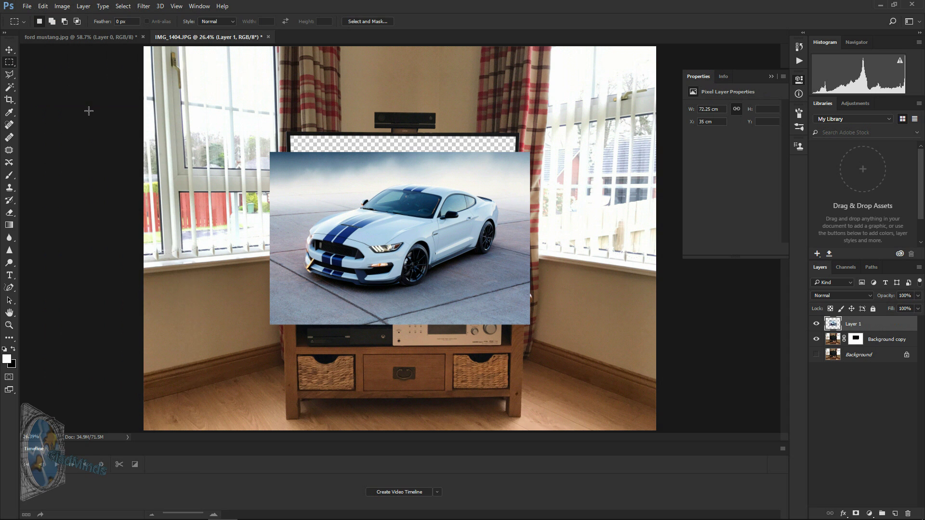
Move the car picture up over the TV and scale it to about 116% with Free Transform so it covers the screen
click(9, 50)
drag(370, 217, 339, 172)
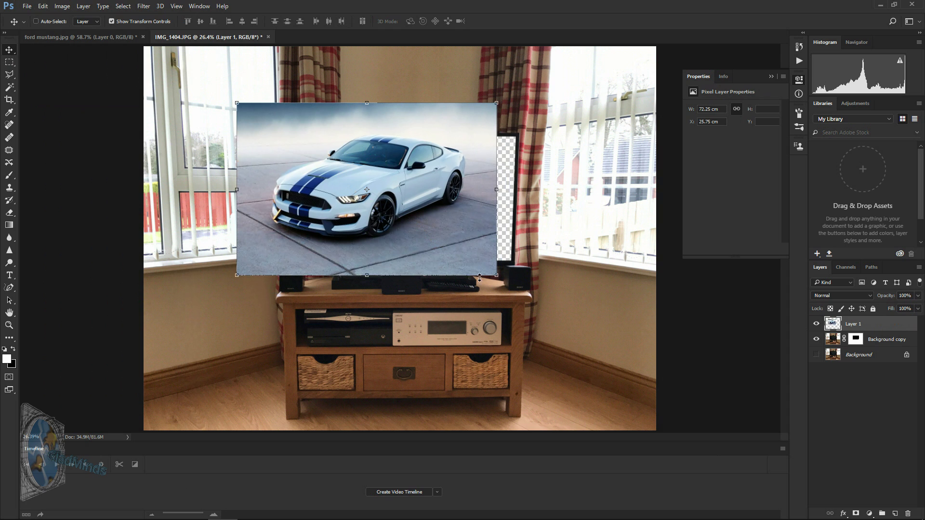
key(ctrl+t)
drag(496, 276, 538, 303)
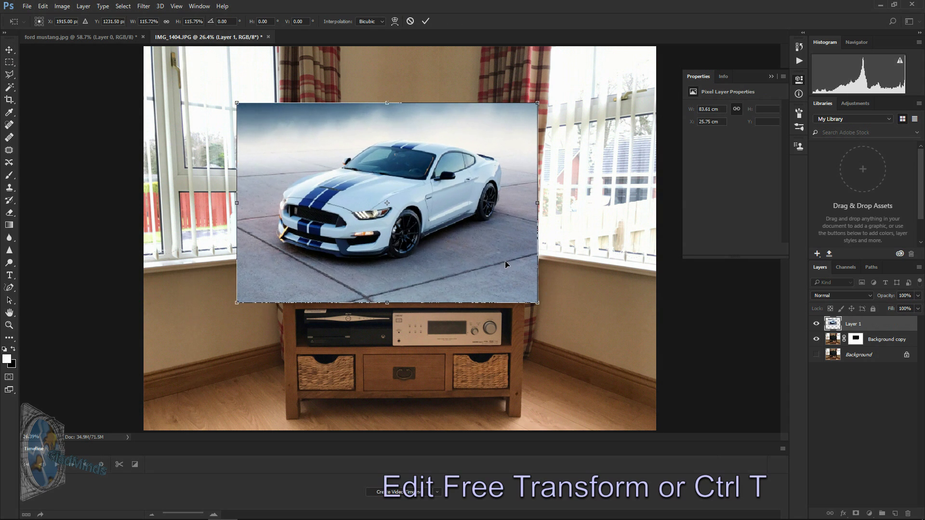
key(Return)
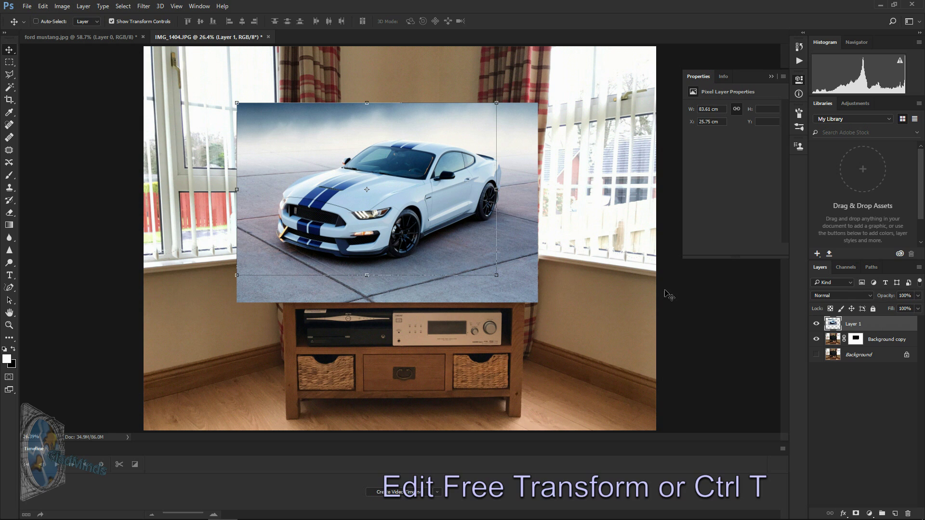
Move the masked Background copy layer above the car layer in the layer stack
click(897, 419)
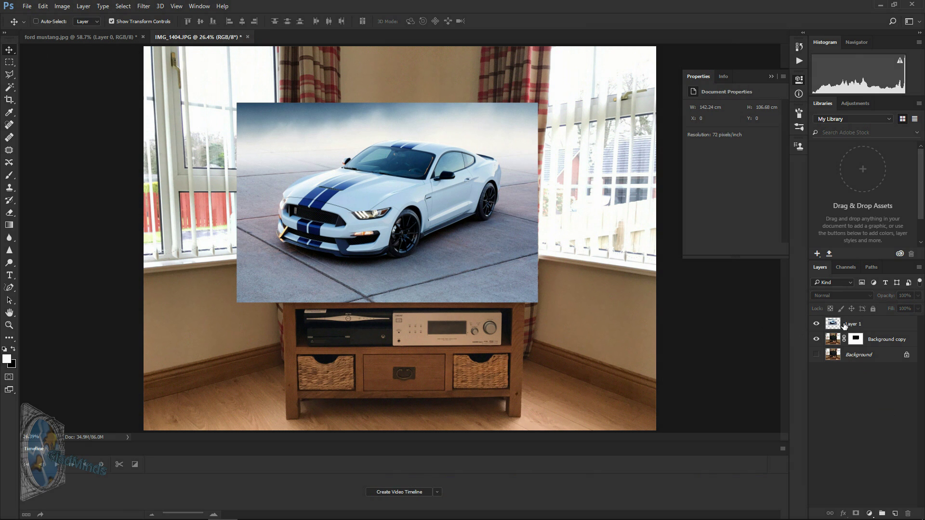
click(878, 342)
drag(881, 342, 880, 321)
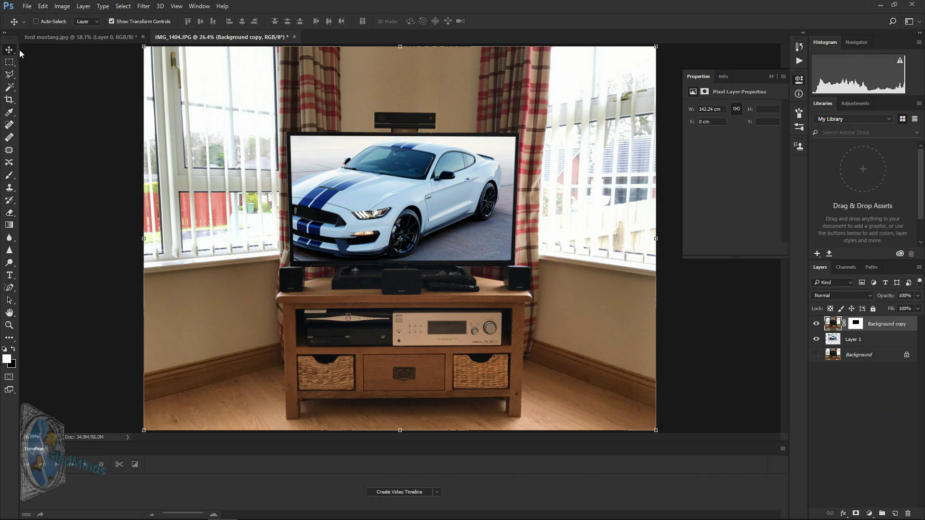
Undo the accidental shift of the room layer and reposition the car layer slightly down and to the left behind the TV frame
drag(386, 192, 386, 199)
key(ctrl+z)
click(853, 339)
drag(400, 227, 388, 236)
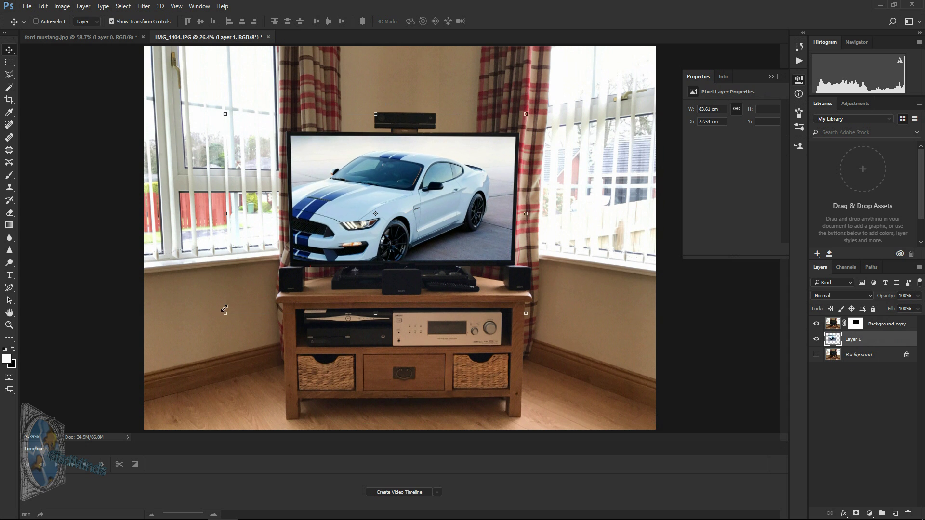
Enlarge the car layer to about 113% with Free Transform and reposition it behind the TV frame
drag(225, 313, 195, 335)
drag(402, 254, 418, 254)
drag(212, 334, 204, 340)
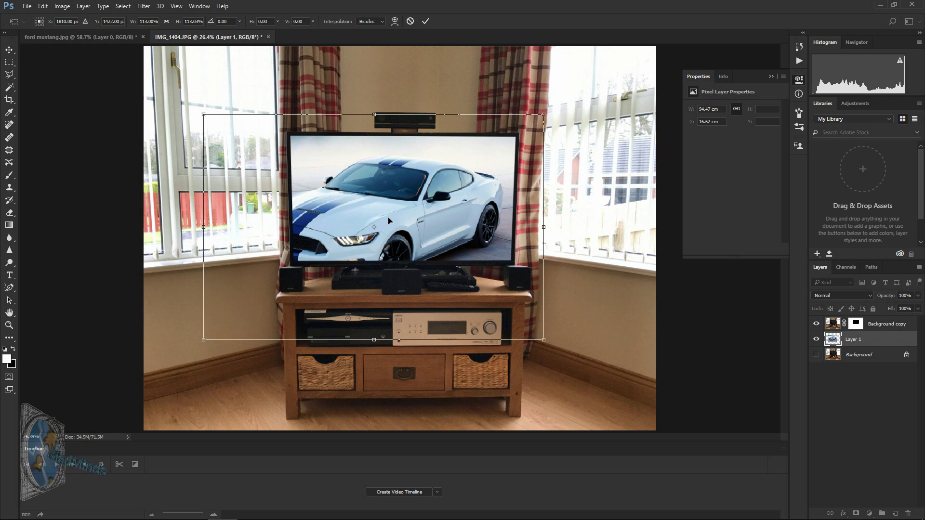
key(Return)
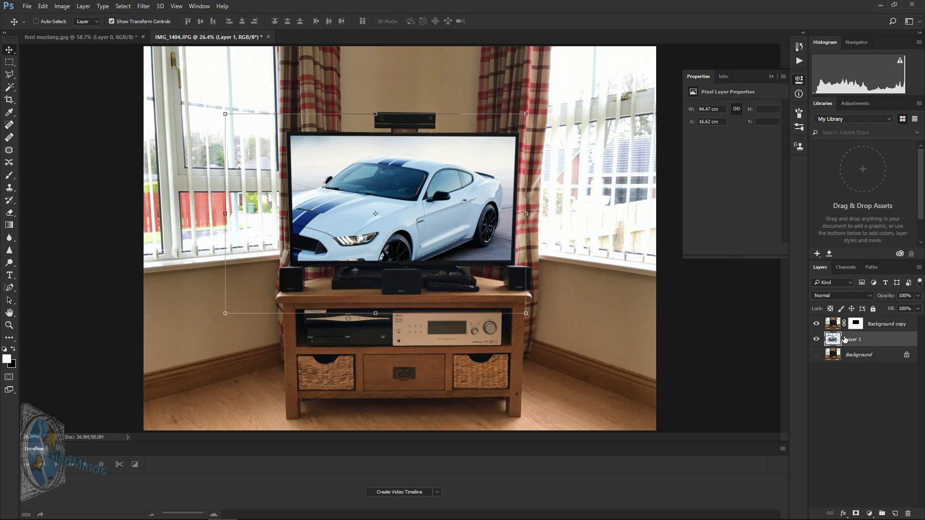
Hide the masked room layer and add a Brightness/Contrast adjustment above the car layer with brightness 24 and contrast 11
click(817, 324)
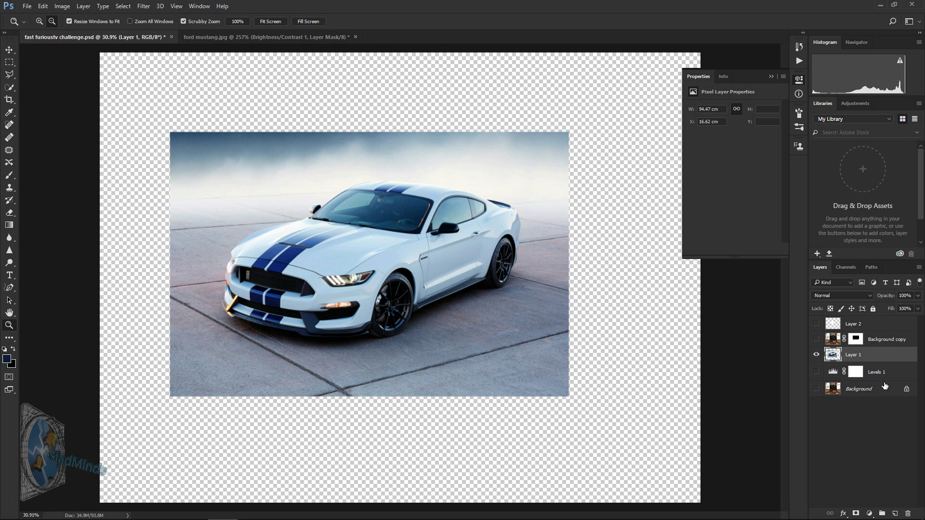
click(869, 513)
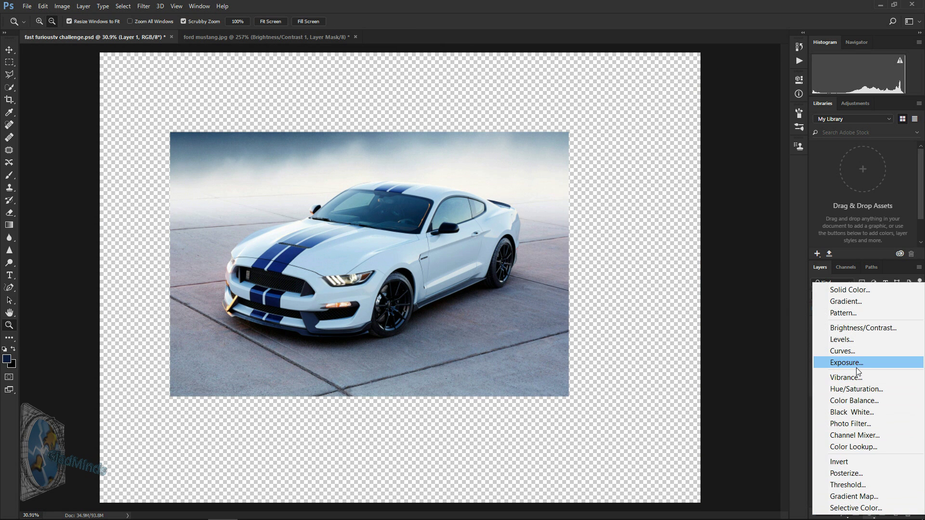
click(861, 329)
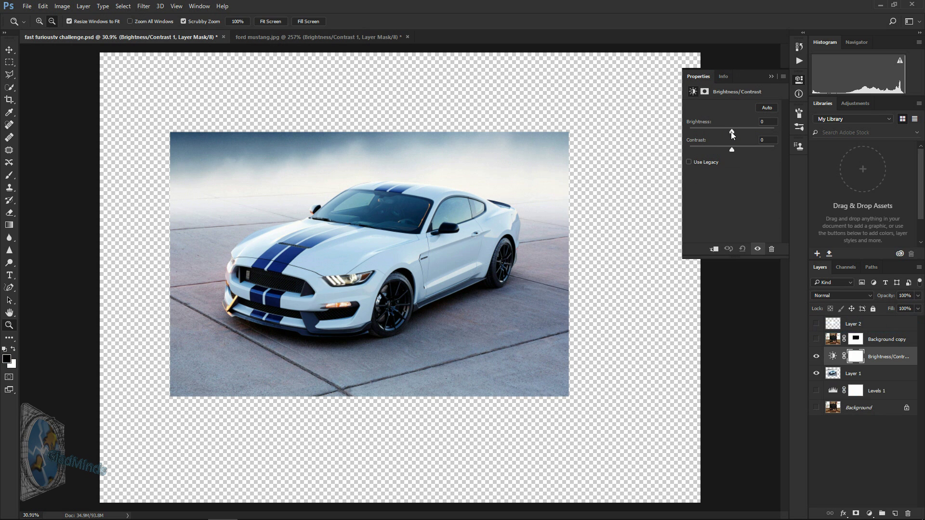
drag(734, 131, 755, 131)
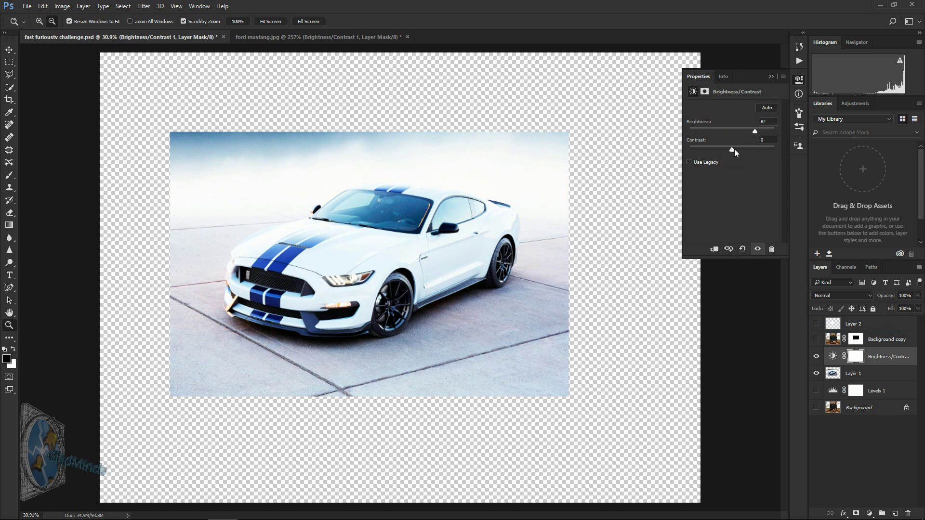
drag(704, 150, 741, 129)
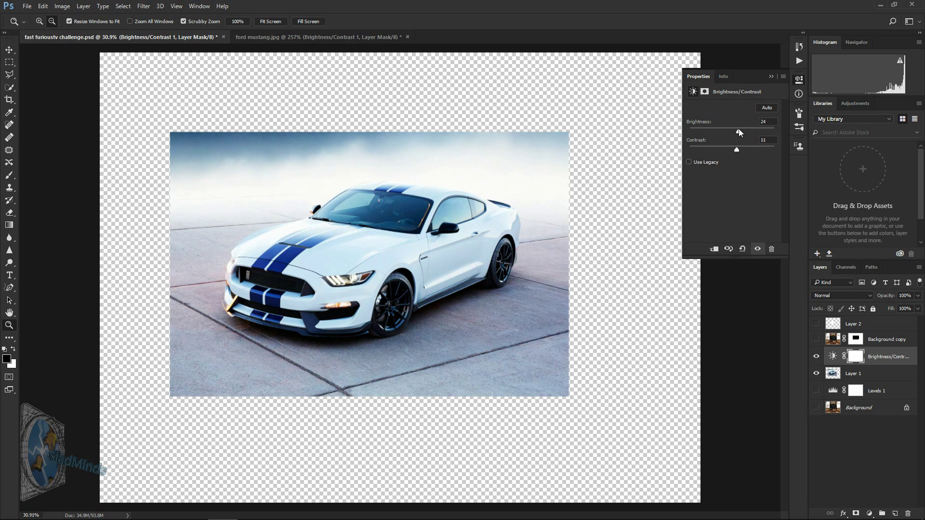
Select the car's dark front lip and its lit corner with the Quick Selection tool using a 22 px brush
drag(260, 314, 306, 351)
click(10, 89)
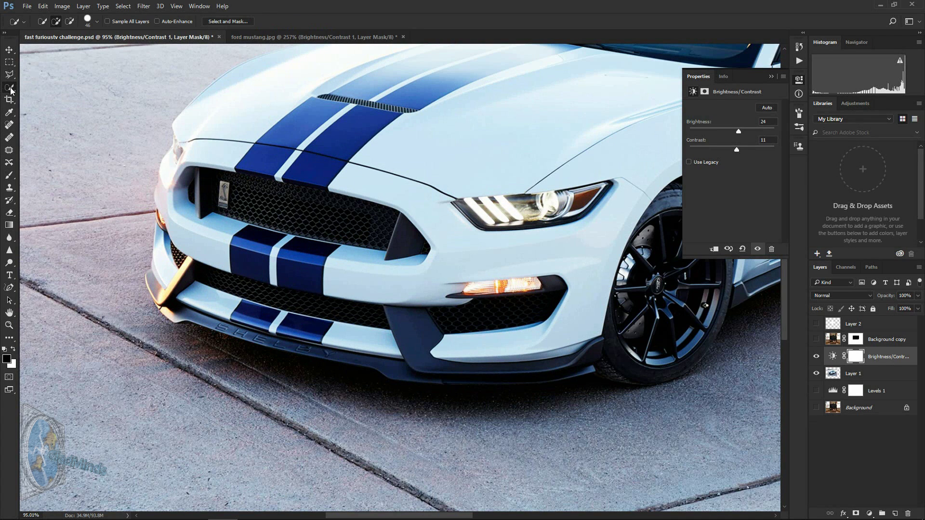
click(97, 22)
drag(79, 50, 55, 50)
click(187, 314)
drag(186, 313, 394, 371)
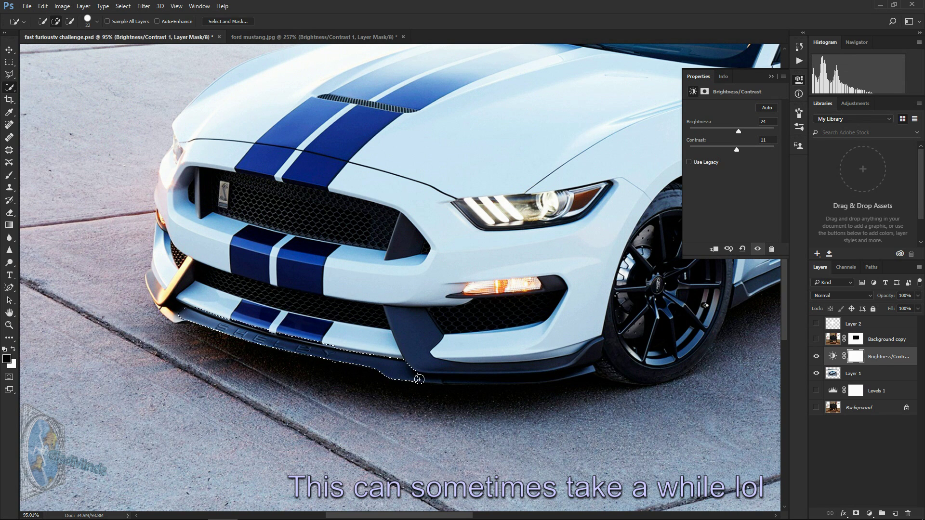
drag(181, 316, 178, 317)
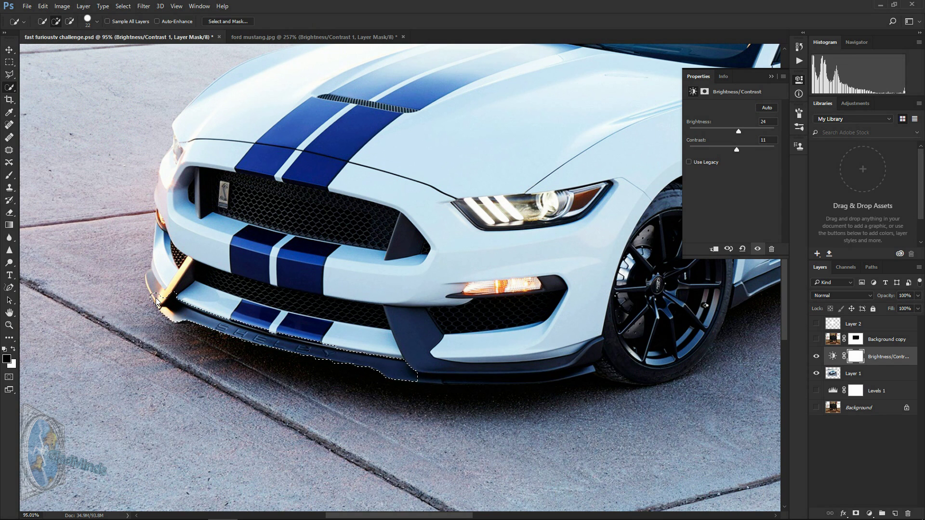
Undo the stroke that spills onto the pavement and extend the selection along the front lip into the lower grille
drag(150, 283, 151, 278)
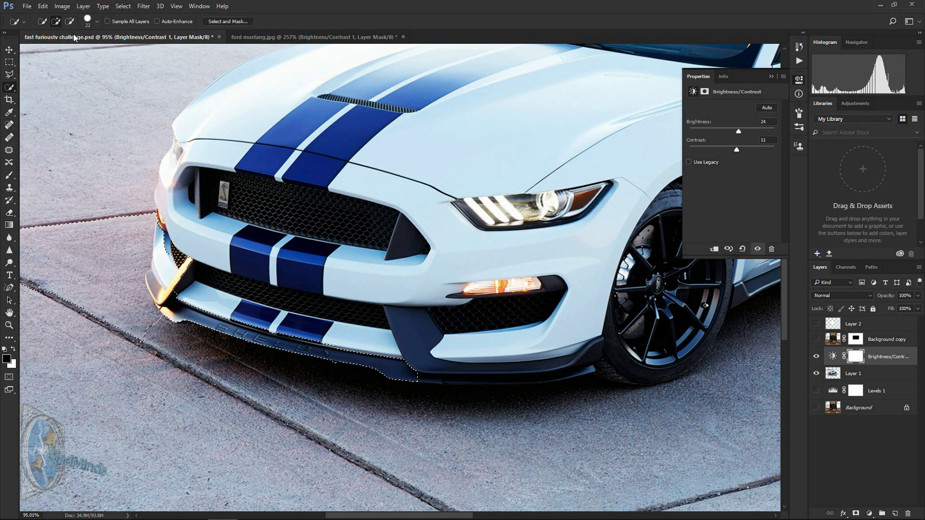
key(ctrl+z)
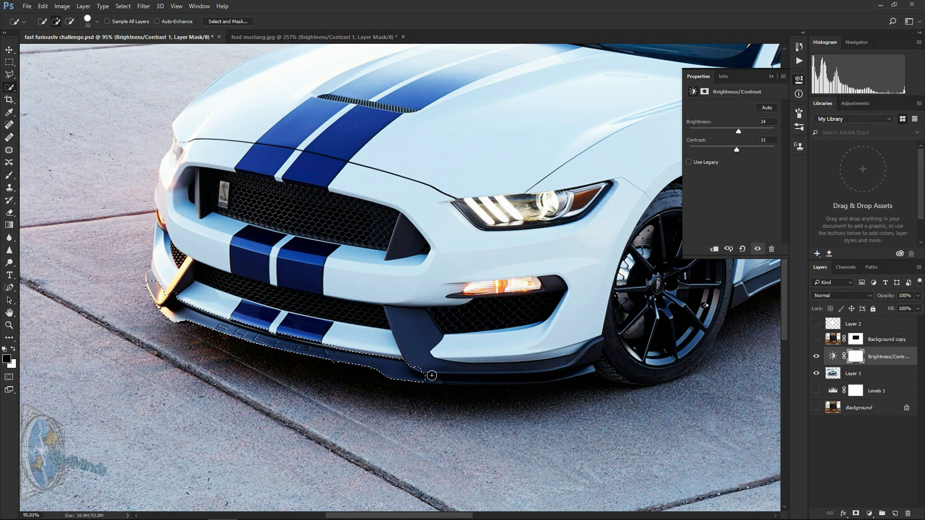
mouse_move(457, 372)
mouse_down()
mouse_move(398, 338)
mouse_move(334, 338)
mouse_up()
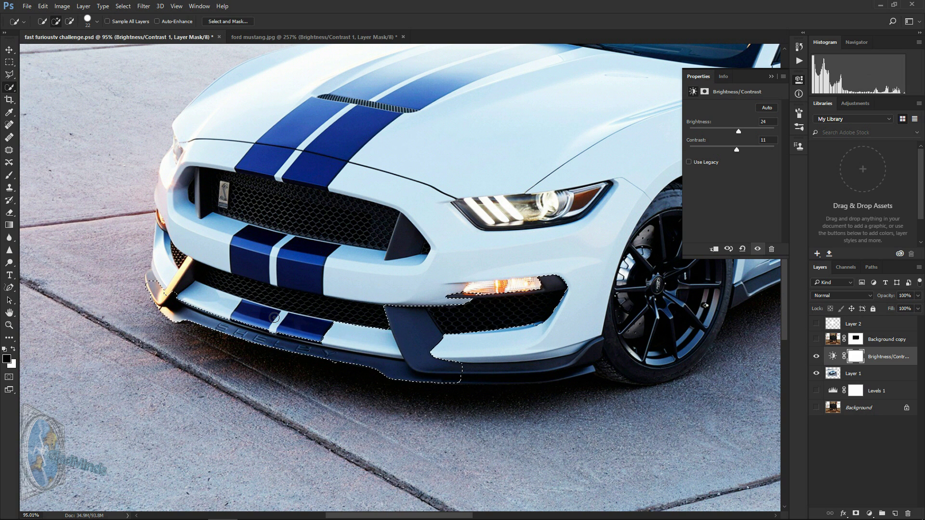
Enlarge the Quick Selection brush to 80 px and add the front bumper, grille and bonnet to the selection
click(98, 21)
drag(30, 38, 54, 38)
click(123, 77)
drag(180, 212, 207, 121)
mouse_move(192, 263)
mouse_down()
mouse_move(226, 292)
mouse_move(475, 306)
mouse_move(420, 299)
mouse_move(468, 293)
mouse_move(519, 216)
mouse_move(493, 212)
mouse_move(583, 198)
mouse_move(528, 362)
mouse_move(589, 350)
mouse_move(551, 311)
mouse_move(497, 363)
mouse_up()
Add the front wheel, front wing, door and side skirt to the car selection
scroll(498, 363, right, 5)
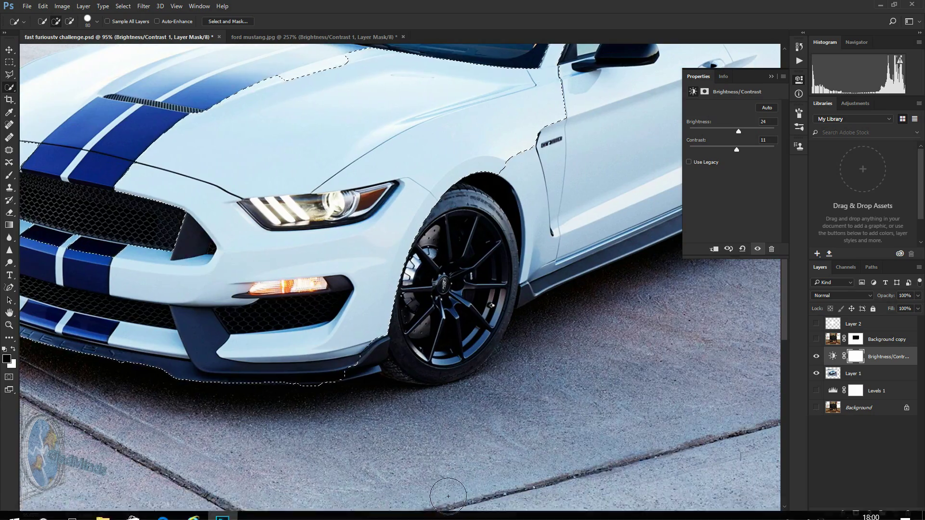
scroll(405, 216, left, 7)
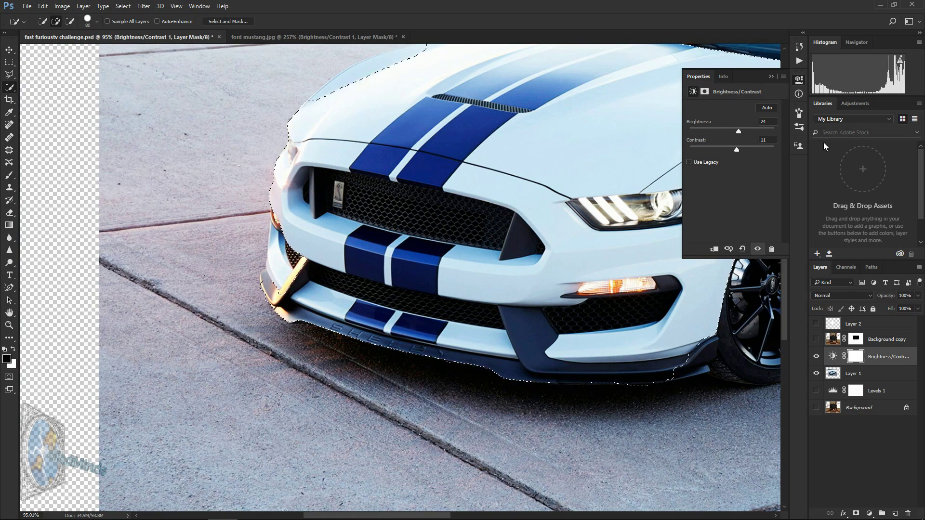
scroll(380, 87, up, 3)
drag(745, 376, 762, 326)
scroll(762, 327, right, 6)
mouse_move(492, 407)
mouse_down()
mouse_move(542, 351)
mouse_move(554, 356)
mouse_move(608, 291)
mouse_up()
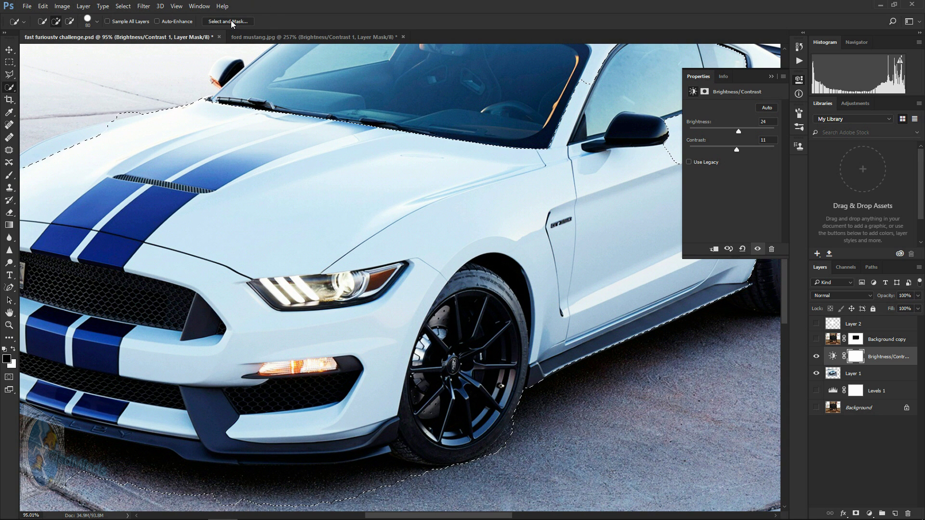
Turn on Auto-Enhance and open the car selection in Select and Mask
click(158, 22)
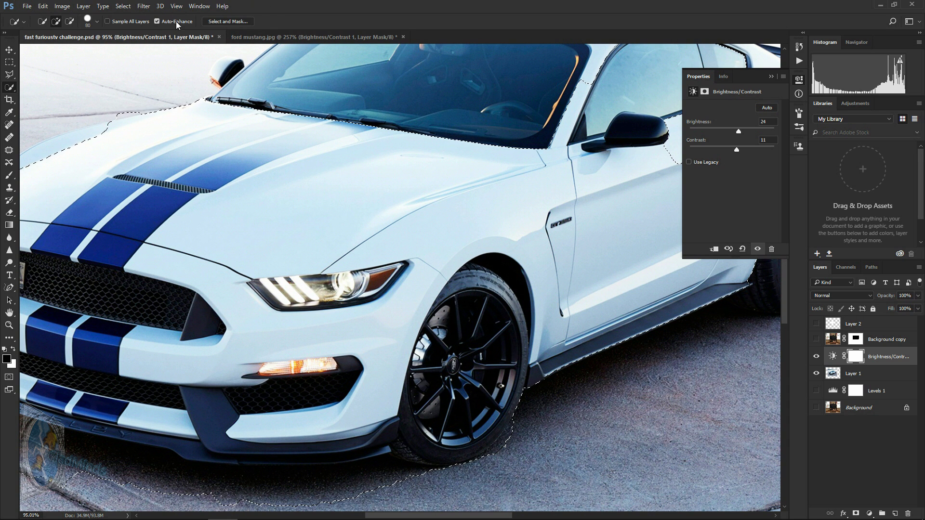
click(218, 22)
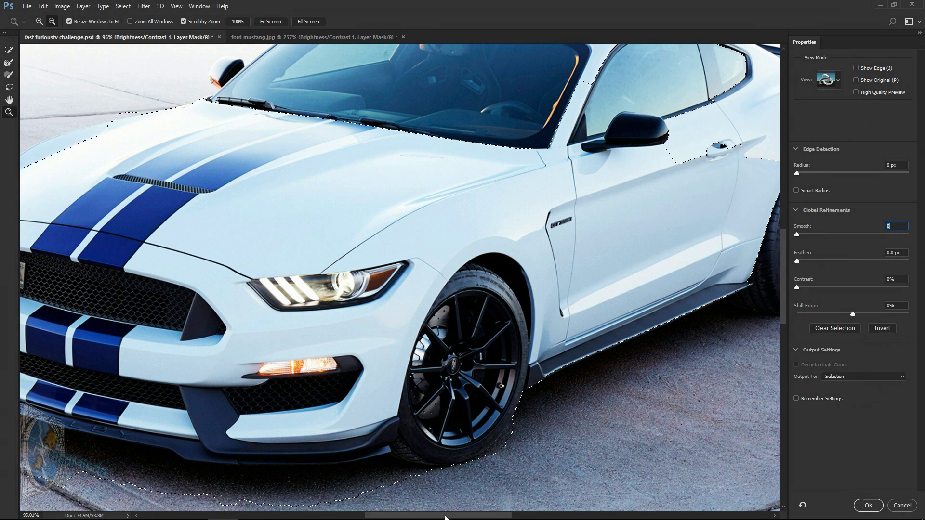
drag(445, 517, 389, 517)
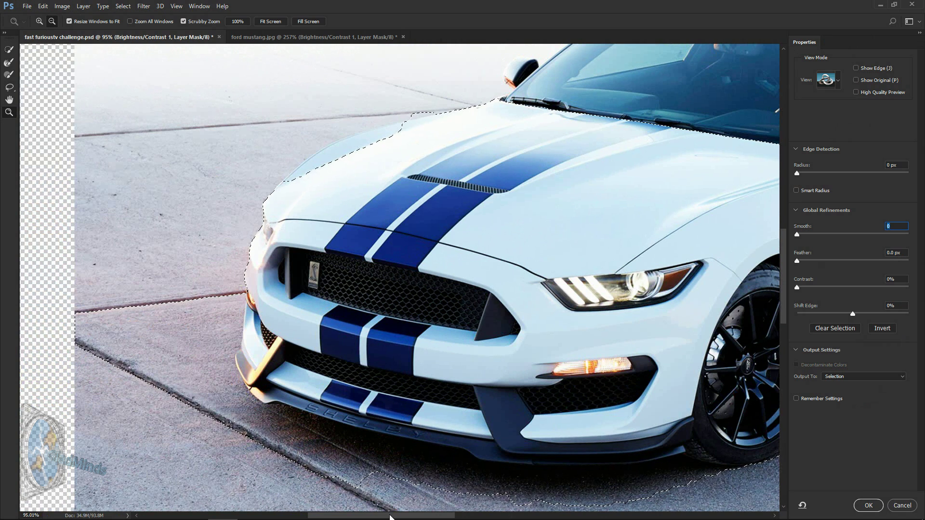
Subtract the pavement beside the car's front corner from the selection with the Quick Selection brush at 59 px
click(8, 50)
click(56, 22)
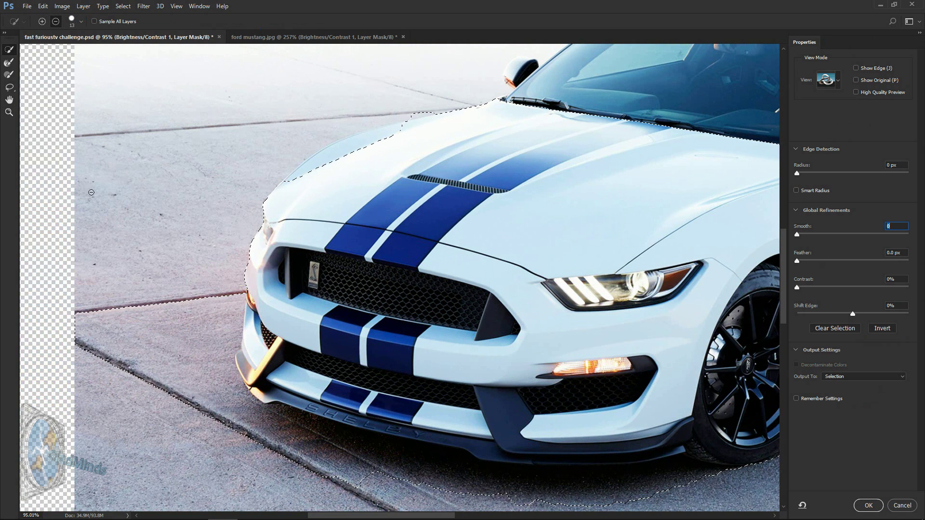
click(81, 21)
text(59)
key(Return)
mouse_move(83, 350)
mouse_down()
mouse_move(134, 332)
mouse_move(213, 373)
mouse_up()
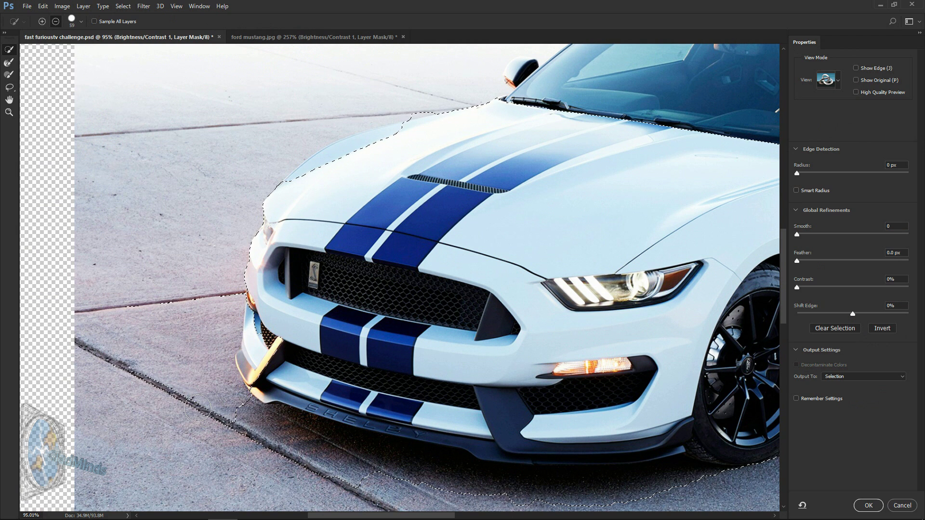
mouse_move(176, 404)
mouse_down()
mouse_move(122, 370)
mouse_move(139, 303)
mouse_move(204, 300)
mouse_up()
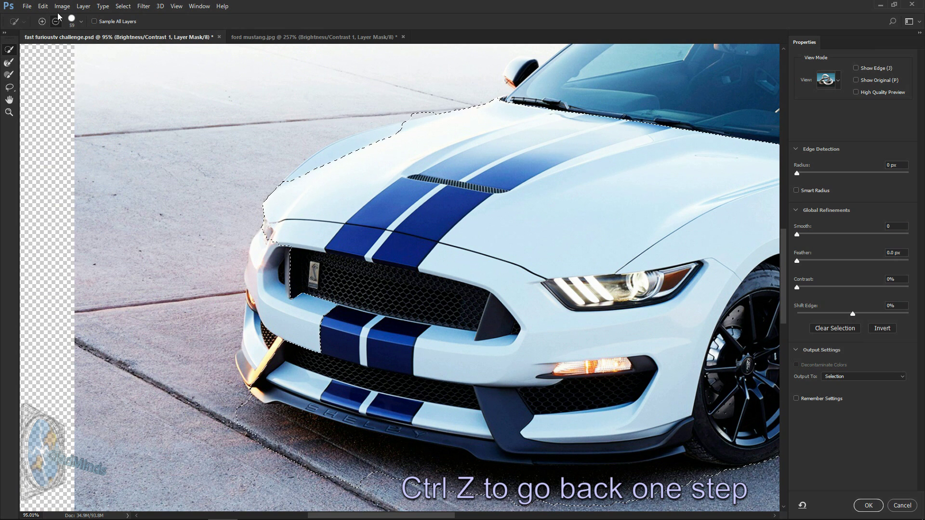
Add the front corner of the bumper back to the selection and subtract the ground beneath the front lip
click(43, 21)
drag(273, 286, 264, 275)
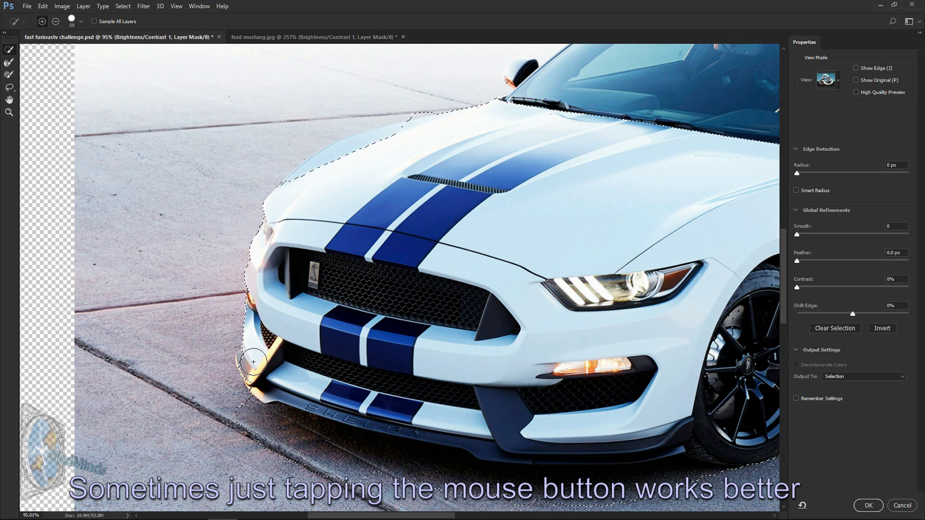
click(56, 21)
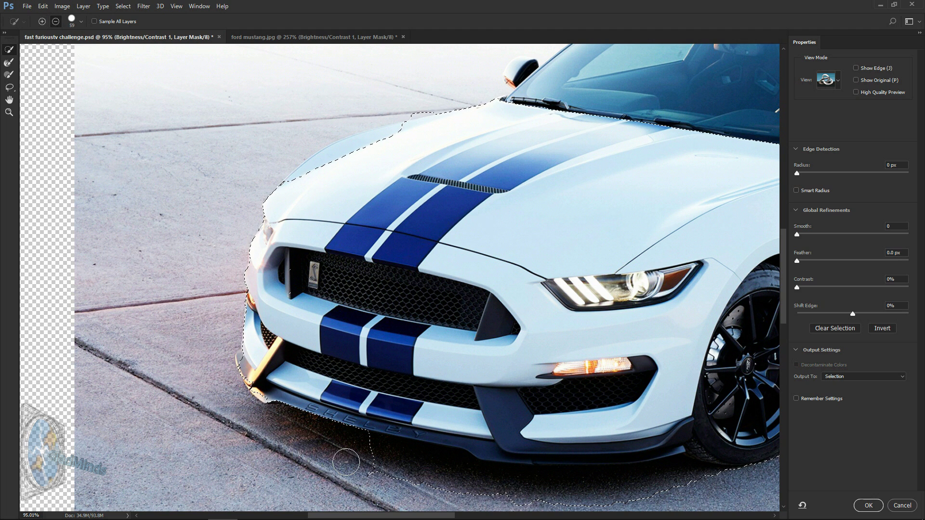
drag(425, 481, 503, 489)
key(ctrl+z)
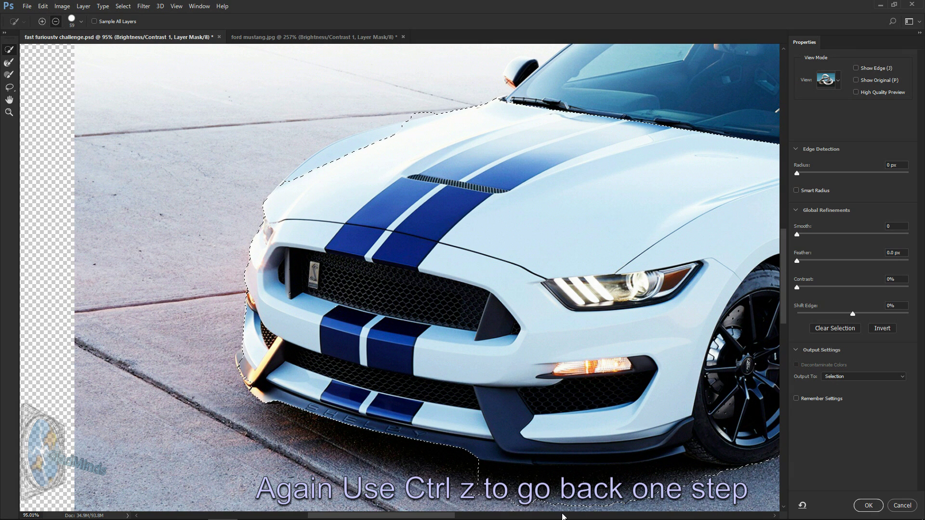
Set the edge detection radius to 2 px and the smoothing to 11 for the car selection
scroll(563, 517, right, 5)
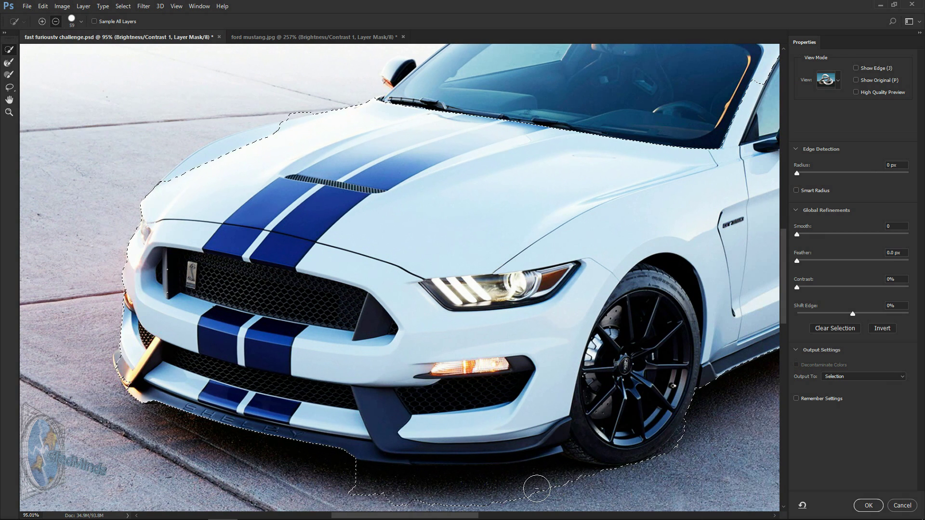
drag(798, 174, 803, 173)
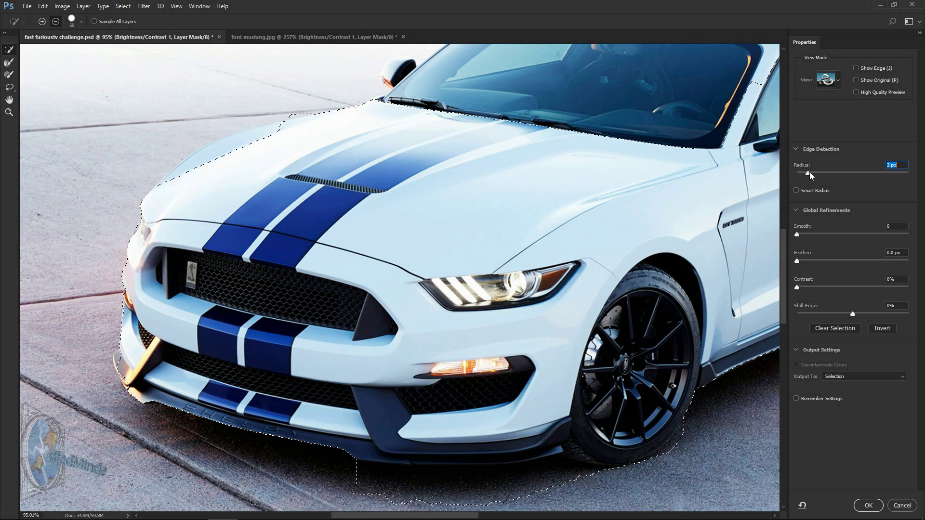
drag(798, 232, 810, 235)
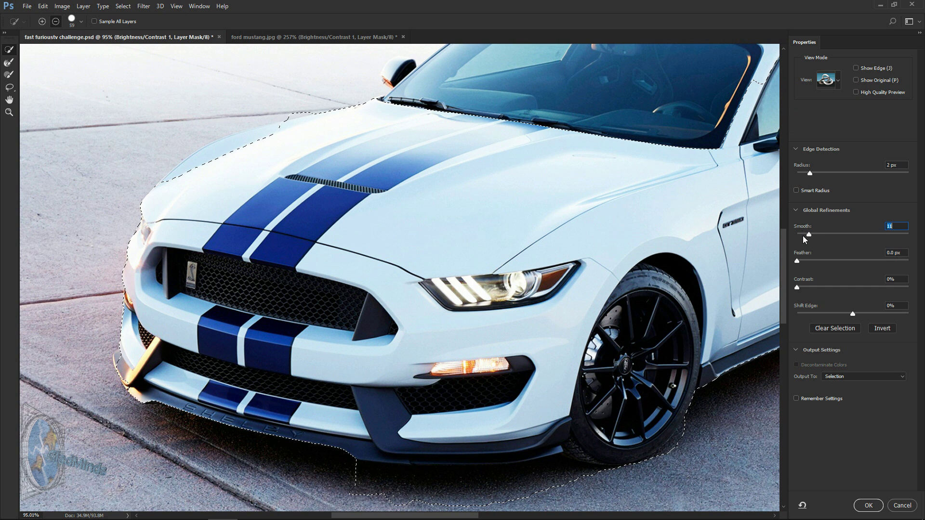
Subtract more of the shadowed ground under the front bumper, reducing the selection brush to 35 px
drag(510, 469, 378, 481)
click(81, 21)
drag(43, 52, 39, 52)
drag(359, 470, 389, 488)
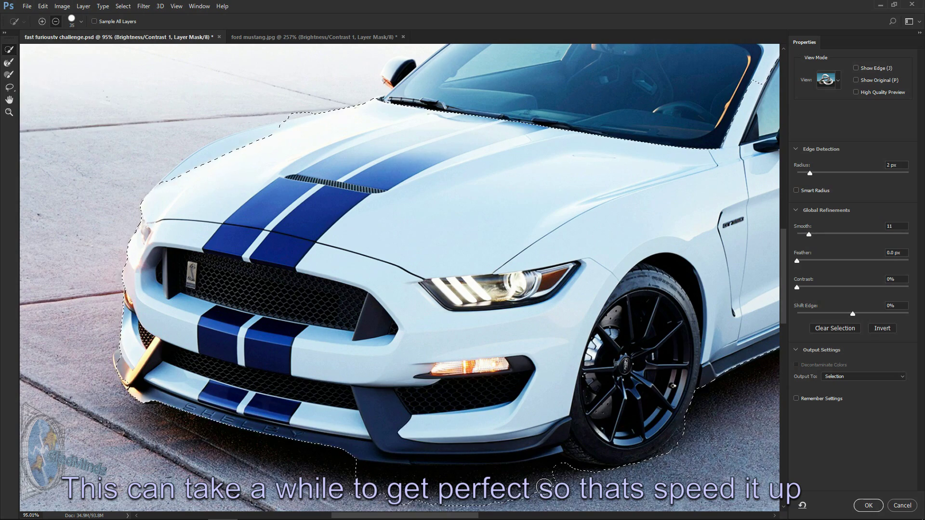
Rework the selection close-up along the lower bumper, adding the dark front lip and leaving out the ground
click(11, 115)
drag(429, 466, 799, 327)
click(9, 63)
click(80, 21)
key(Escape)
key(w)
click(186, 333)
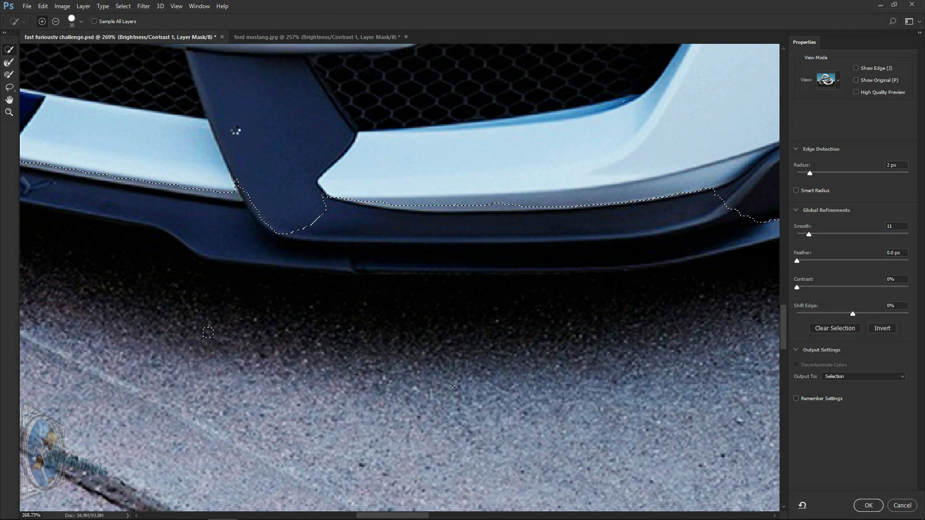
mouse_move(140, 196)
mouse_down()
mouse_move(345, 242)
mouse_move(642, 238)
mouse_move(702, 217)
mouse_move(739, 221)
mouse_up()
Refine the selection edge along the SHELBY lip as far as the orange-lit bumper corner
scroll(739, 221, right, 5)
scroll(400, 279, left, 5)
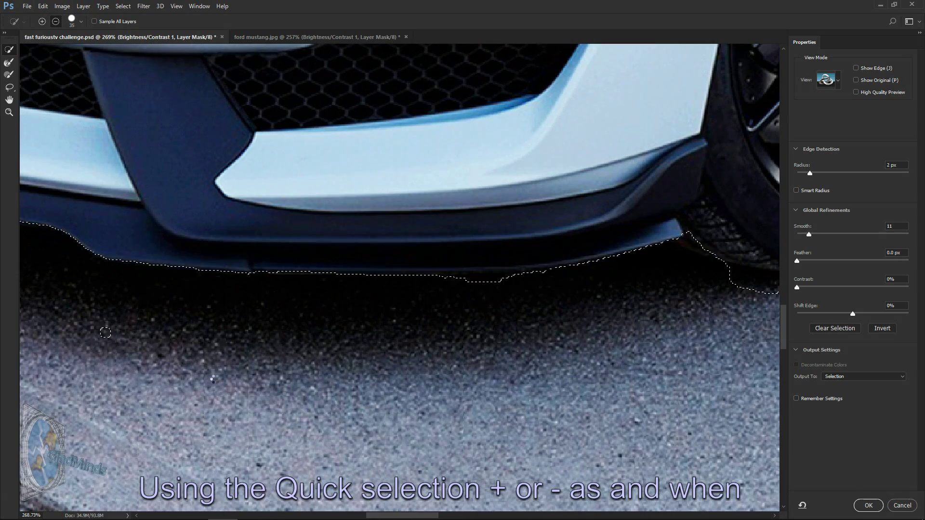
key(r)
scroll(633, 315, left, 3)
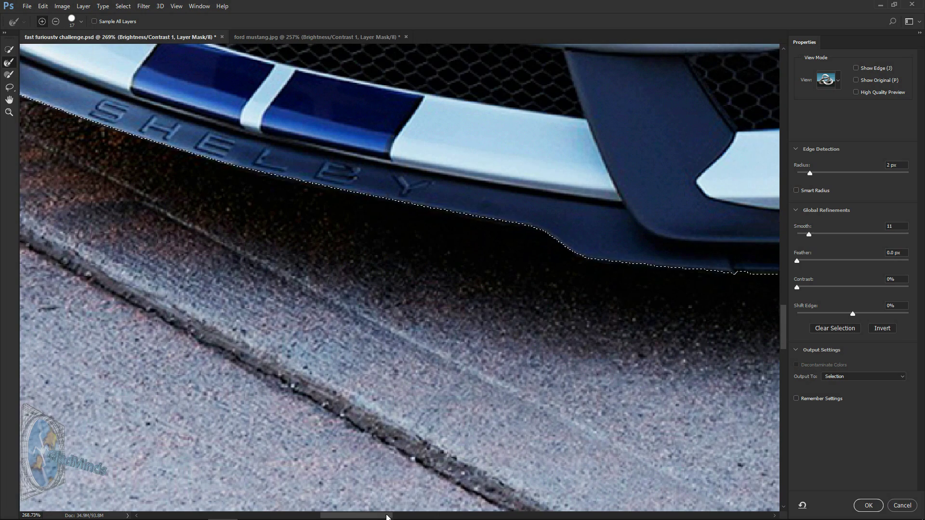
scroll(634, 314, left, 5)
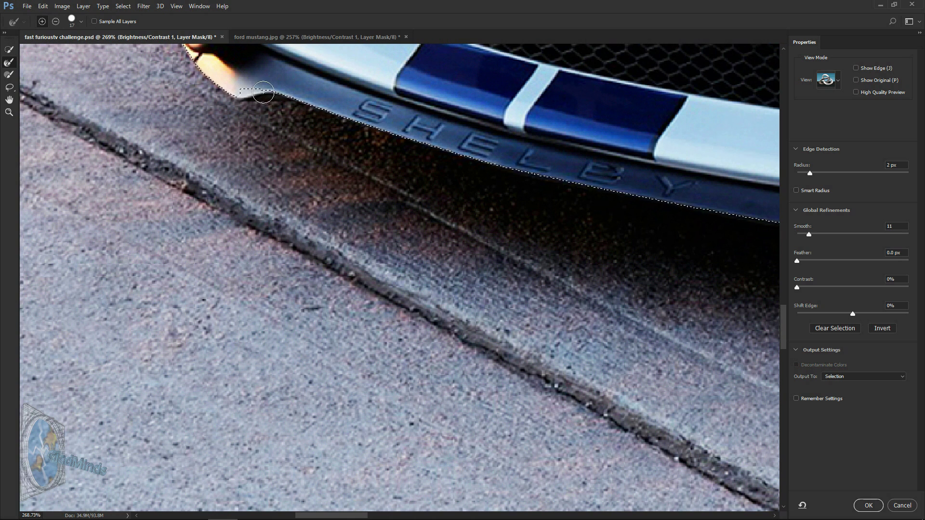
Set the selection brush to 7 px and refine the selection edge along the dark splitter towards the front wheel
click(76, 21)
text(7)
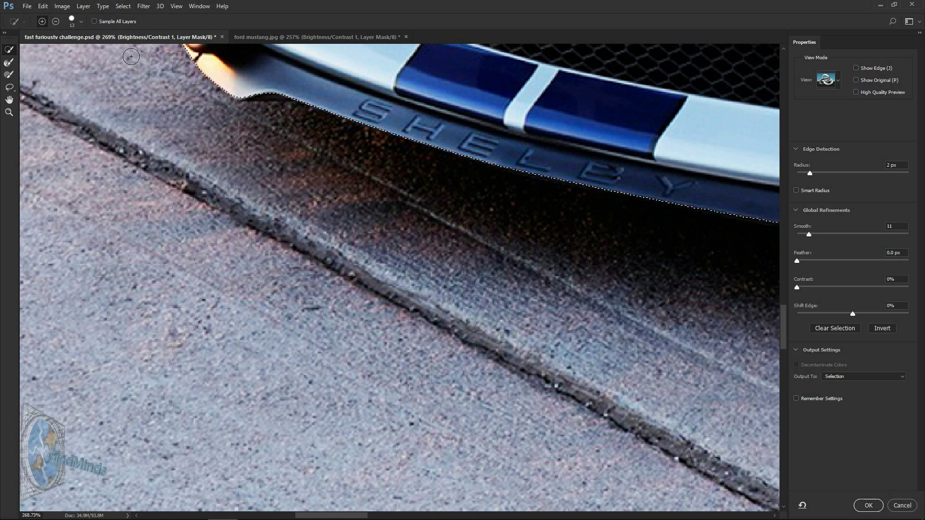
key(Return)
scroll(336, 427, right, 14)
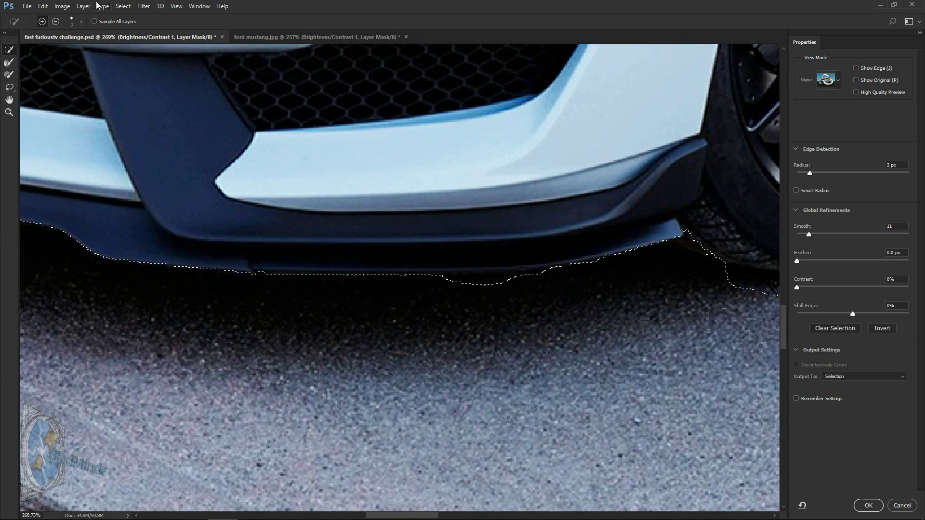
key(r)
drag(442, 274, 522, 265)
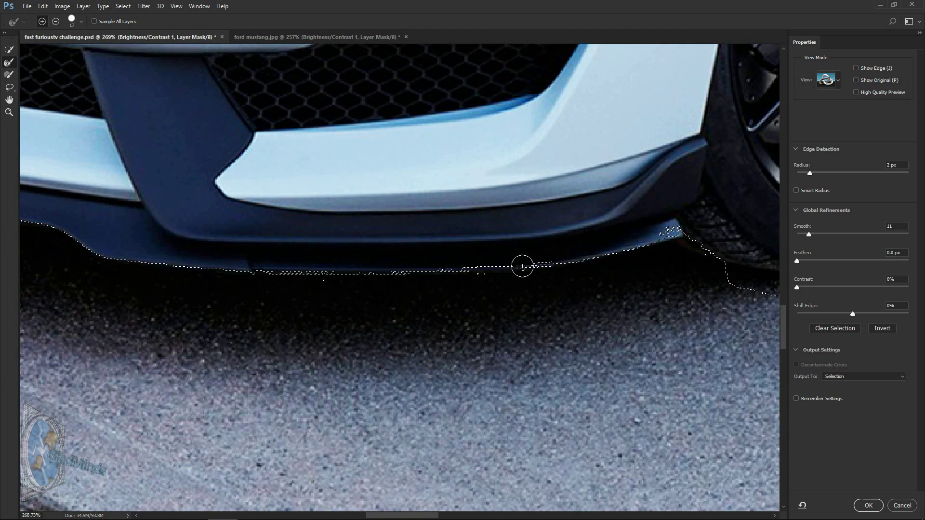
Rework the selection along the splitter's underside, adding the dark lip up to the tyre and cleaning its lower boundary
click(9, 49)
key(alt)
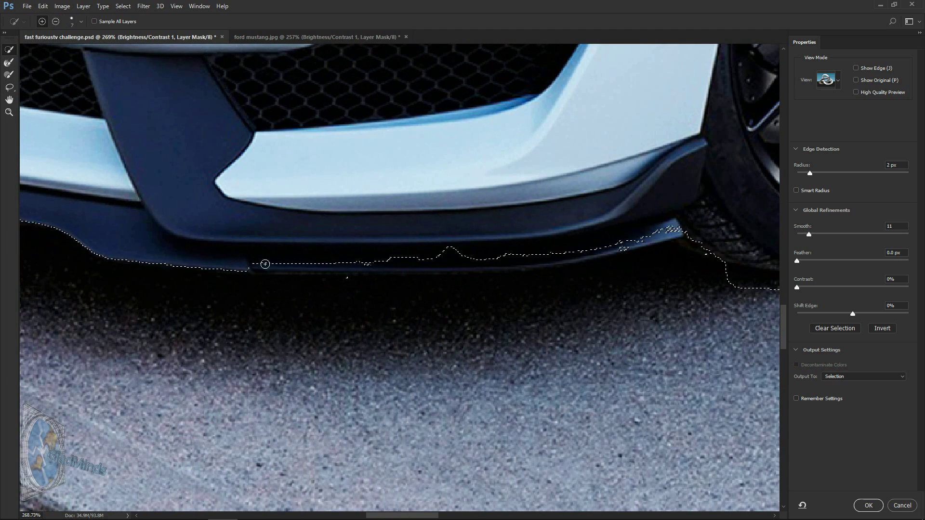
click(8, 77)
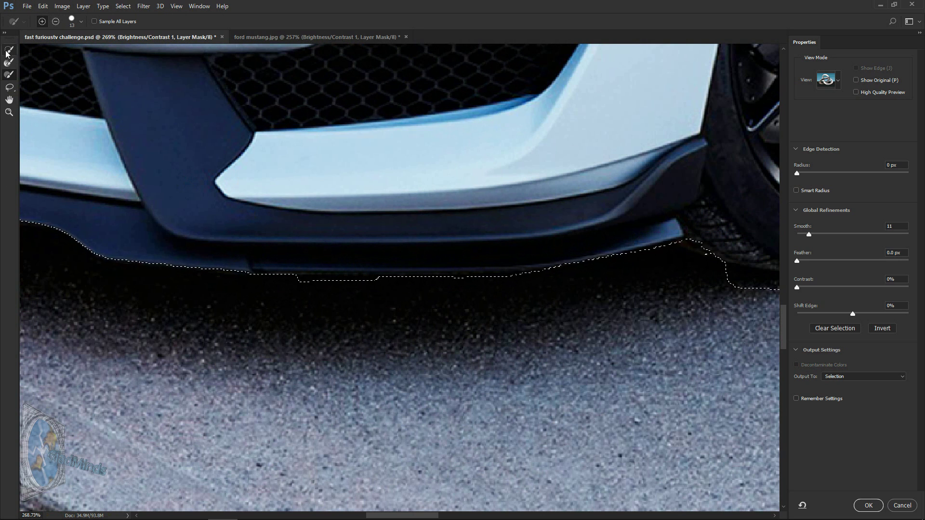
drag(301, 273, 359, 268)
Add the pale outer edge of the hood to the selection with a 20 px brush and subtract the ground near the windshield
click(9, 114)
drag(322, 338, 231, 338)
drag(247, 239, 332, 239)
click(10, 49)
click(81, 21)
drag(29, 48, 32, 47)
click(153, 268)
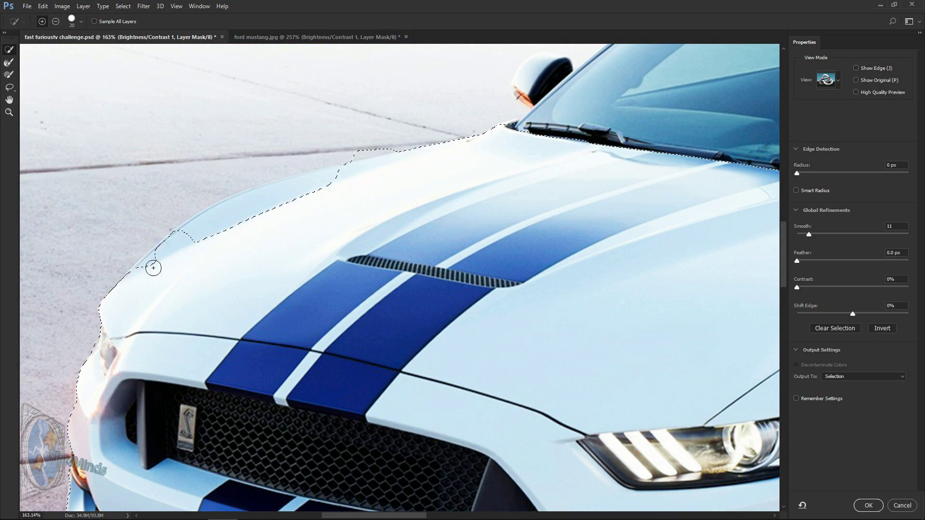
mouse_move(143, 266)
mouse_down()
mouse_move(306, 186)
mouse_move(281, 154)
mouse_up()
key(alt)
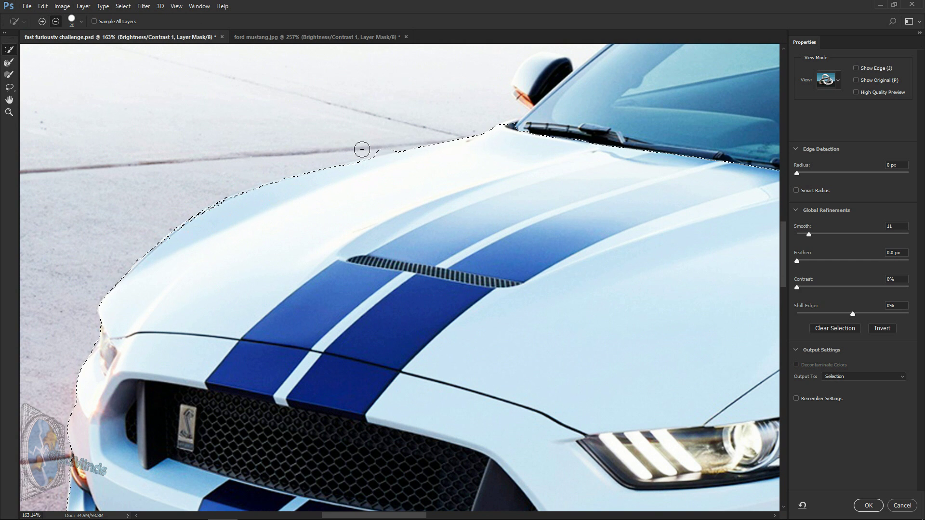
Refine the selection edge along the hood's outer contour and apply the Select and Mask result
click(8, 63)
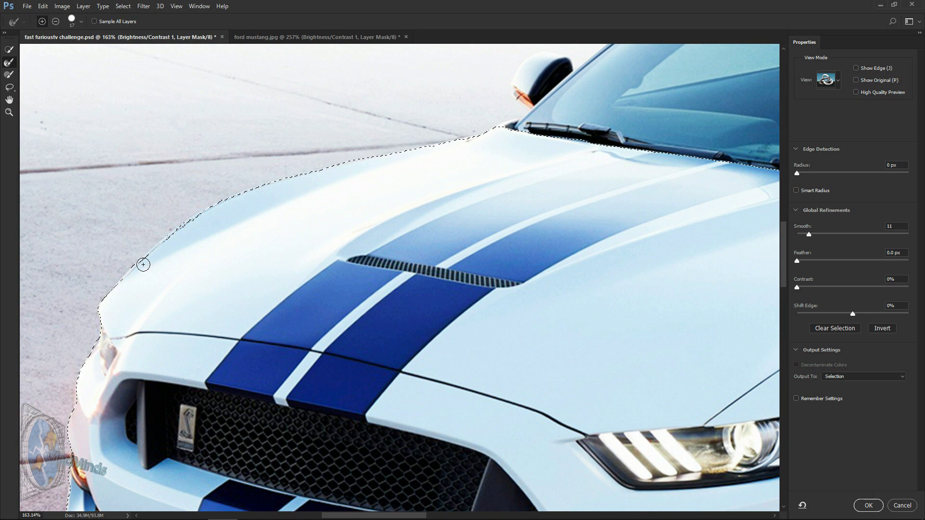
click(868, 506)
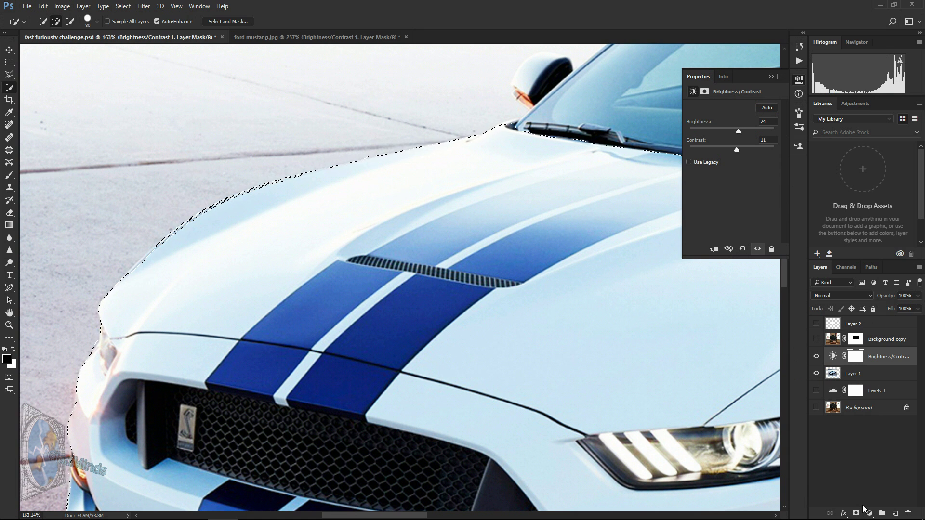
click(9, 326)
drag(248, 200, 293, 275)
right_click(269, 225)
click(289, 232)
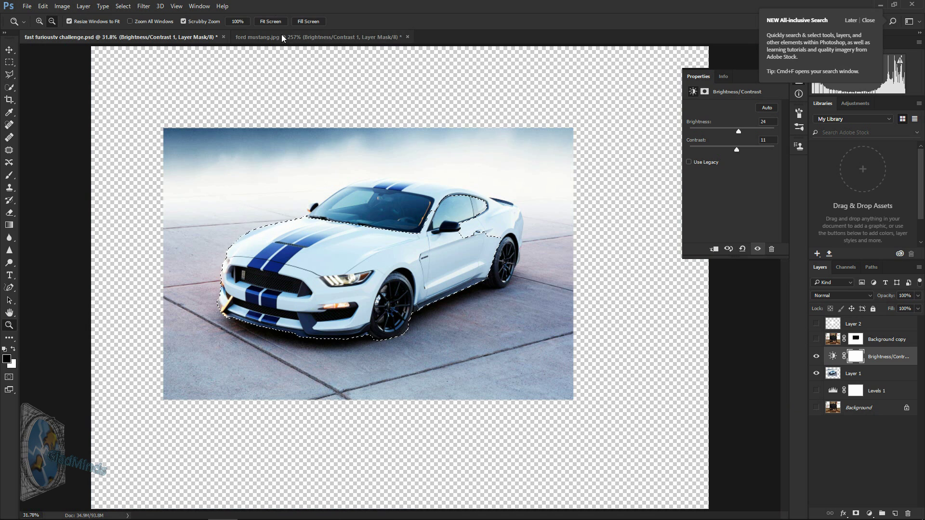
Reopen Select and Mask and fill the small unselected gaps along the hood's outer edge in close-up
click(9, 88)
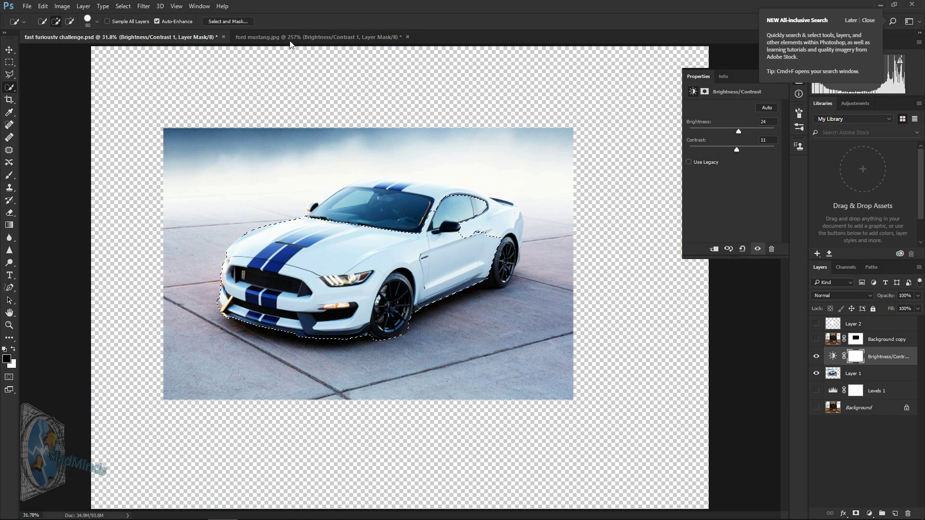
click(228, 22)
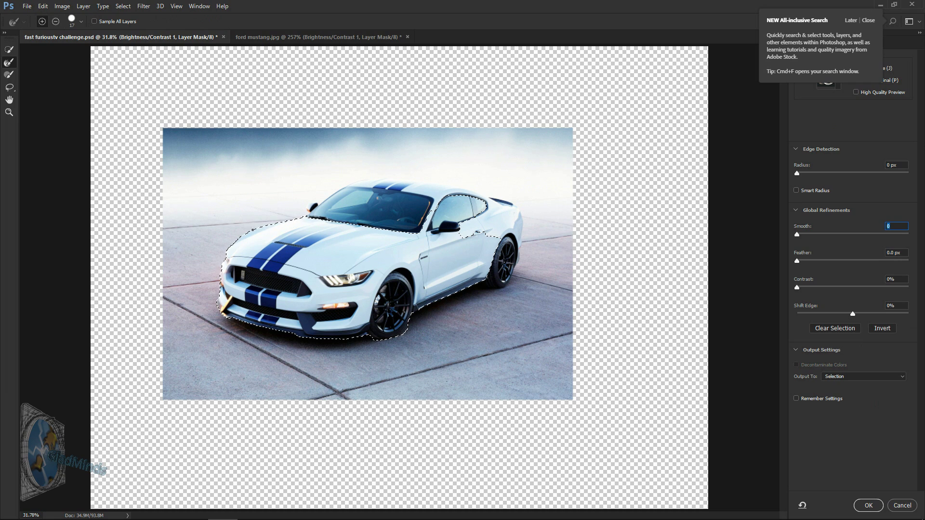
click(9, 112)
drag(267, 220, 330, 288)
drag(256, 271, 320, 334)
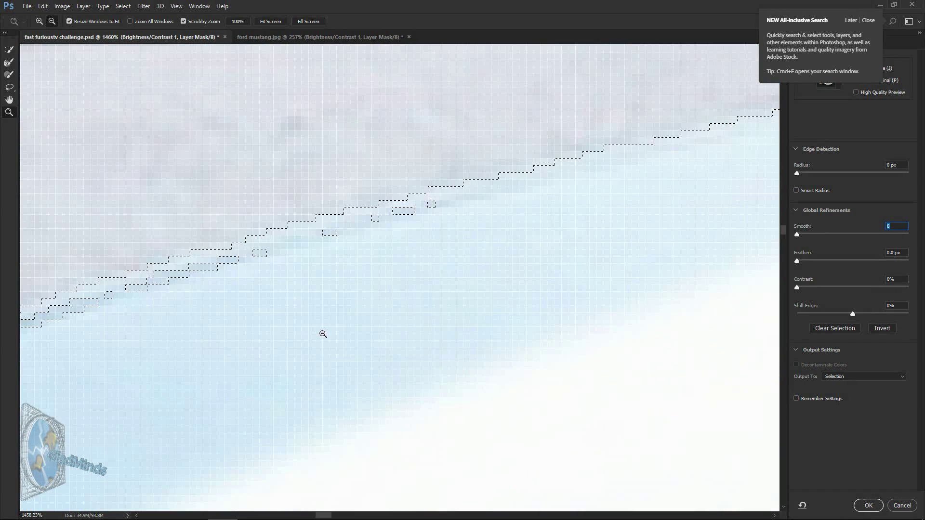
click(9, 49)
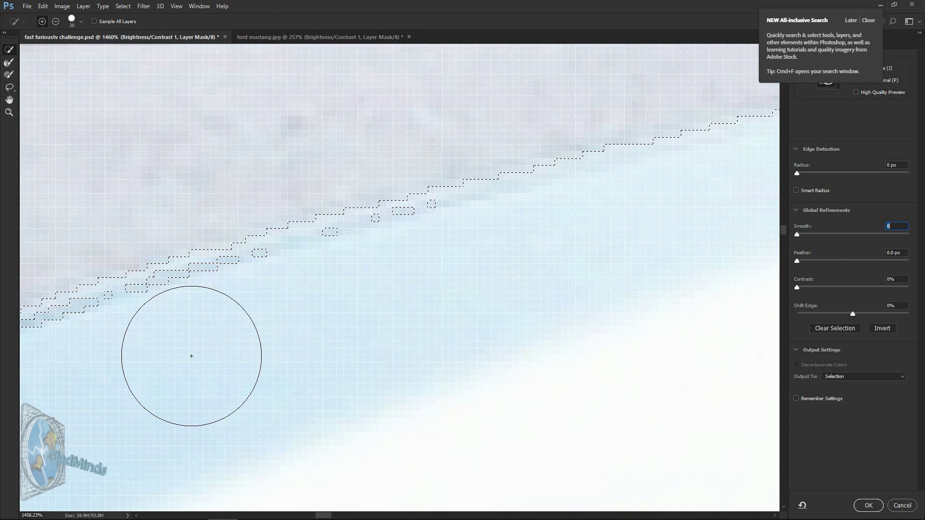
click(192, 335)
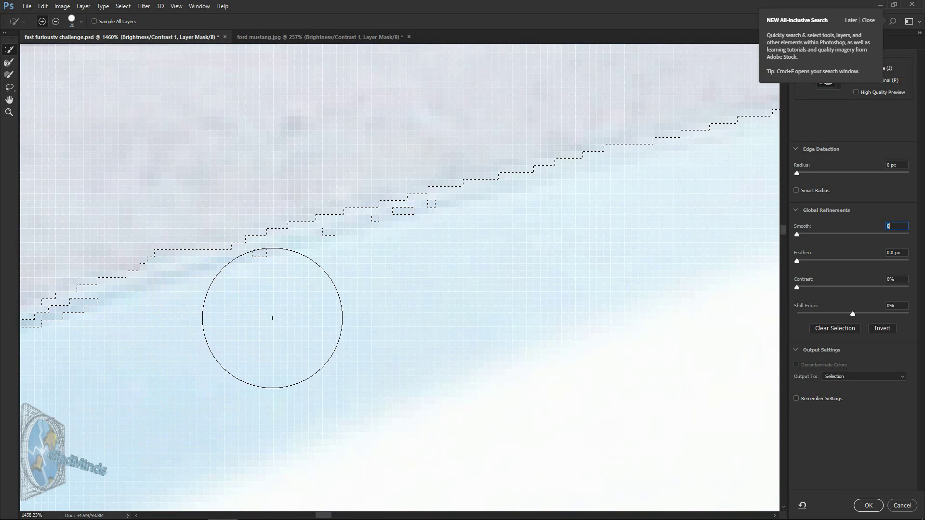
mouse_move(302, 323)
mouse_down()
mouse_move(376, 293)
mouse_move(379, 283)
mouse_move(440, 278)
mouse_move(473, 262)
mouse_up()
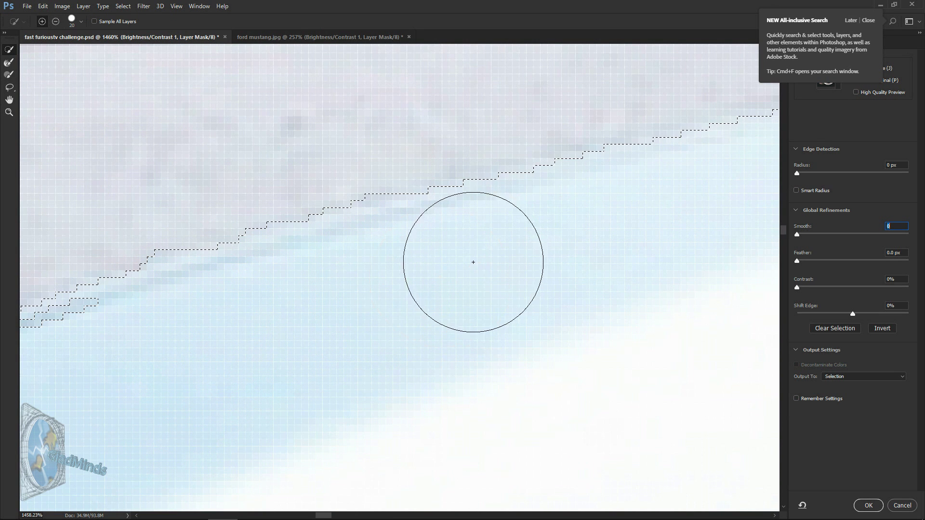
click(88, 365)
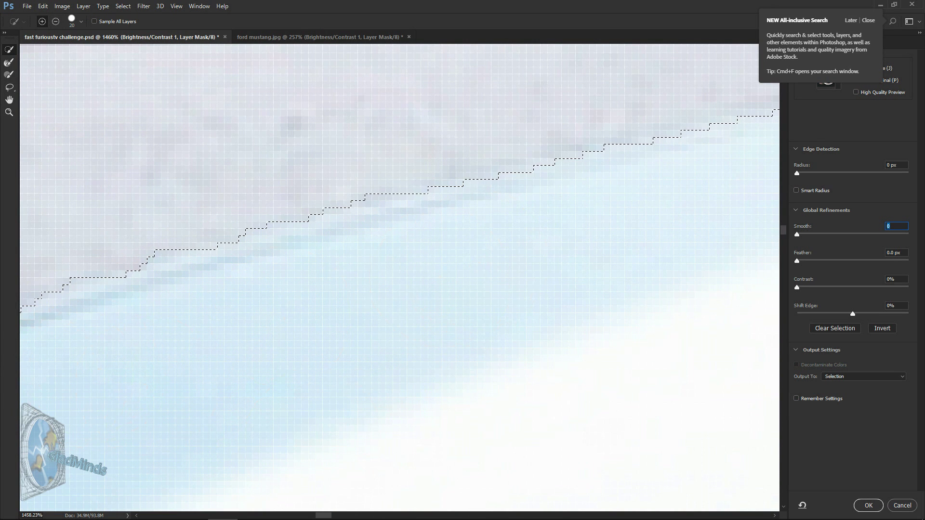
Extend the selection over the unselected blue-grey rim strip further down the hood's outer edge, keeping the ground out
scroll(630, 372, up, 5)
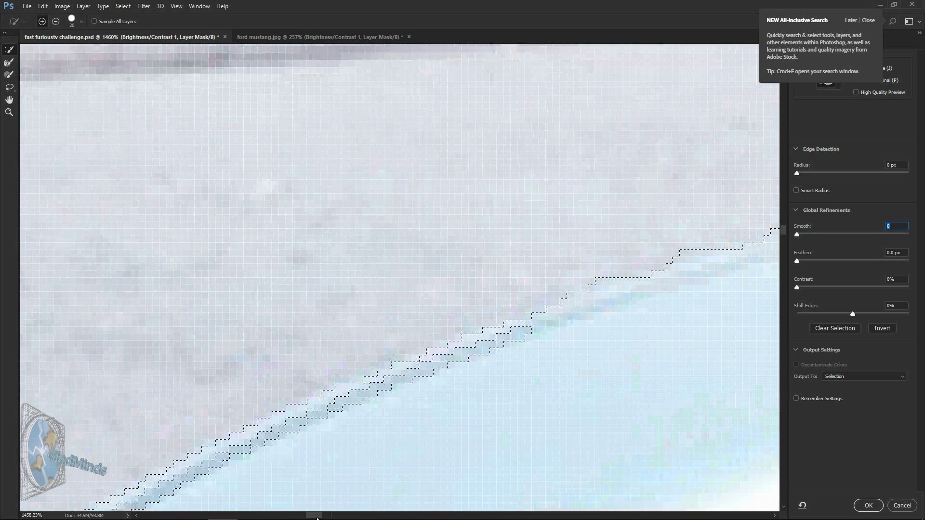
click(382, 418)
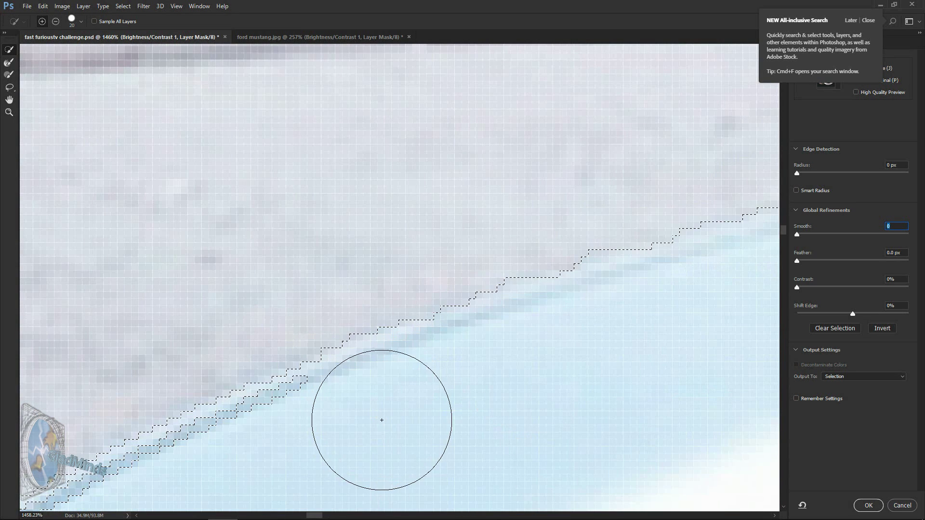
click(223, 471)
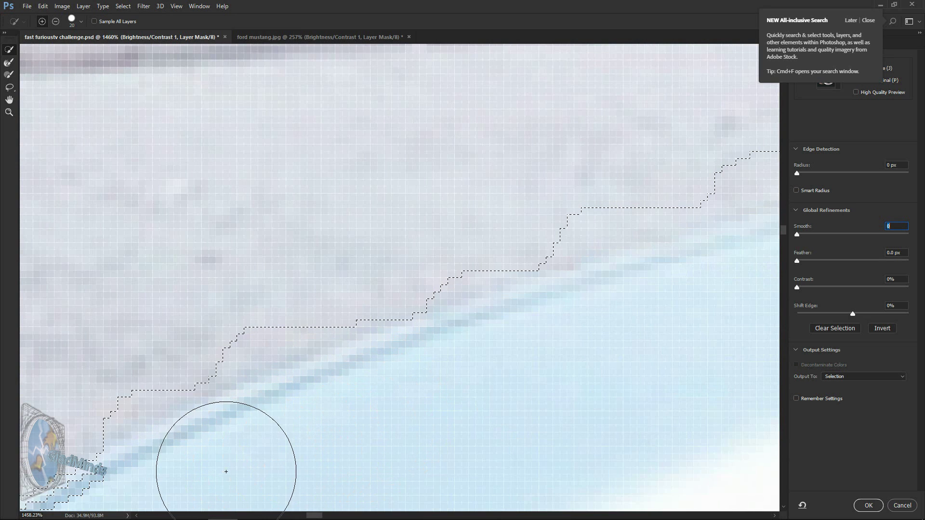
mouse_move(784, 231)
mouse_down()
mouse_move(787, 245)
mouse_move(787, 236)
mouse_up()
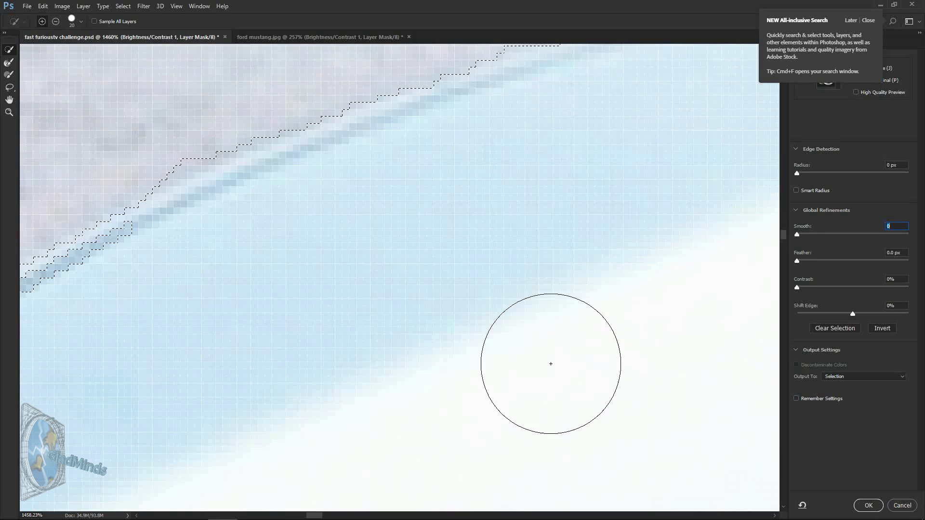
drag(316, 517, 309, 516)
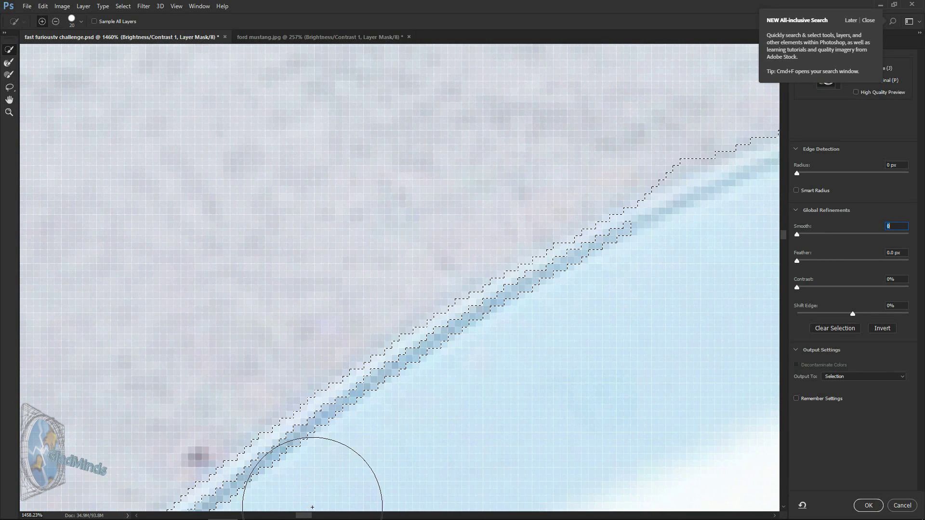
mouse_move(352, 476)
mouse_down()
mouse_move(525, 363)
mouse_move(542, 382)
mouse_move(562, 335)
mouse_up()
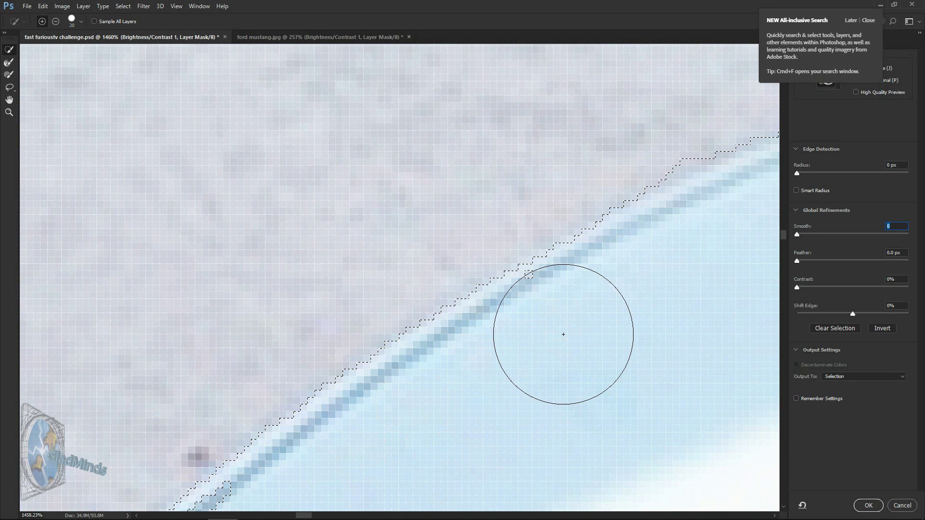
drag(787, 238, 786, 244)
mouse_move(383, 280)
mouse_down()
mouse_move(234, 247)
mouse_move(241, 254)
mouse_up()
mouse_move(195, 306)
mouse_down()
mouse_move(164, 320)
mouse_move(99, 373)
mouse_up()
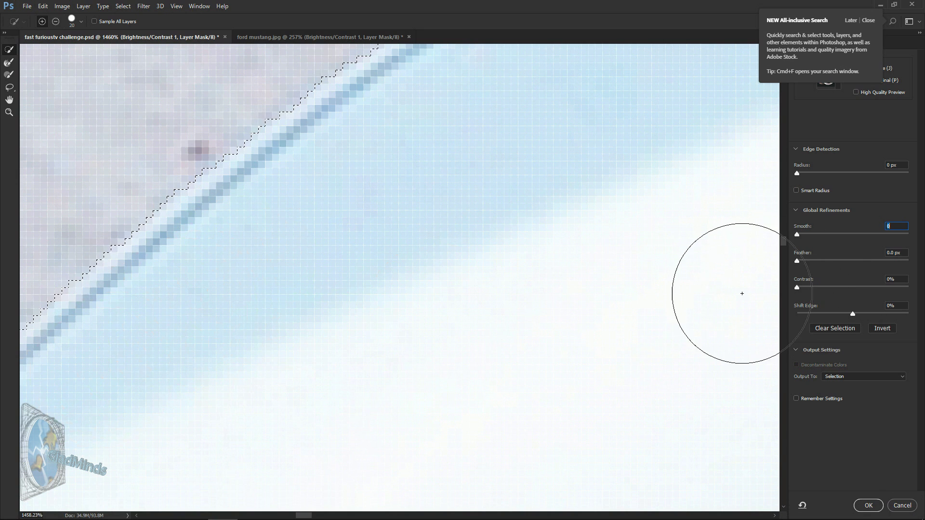
Add the remaining missed sliver of the hood's curved front edge to the selection
key(z)
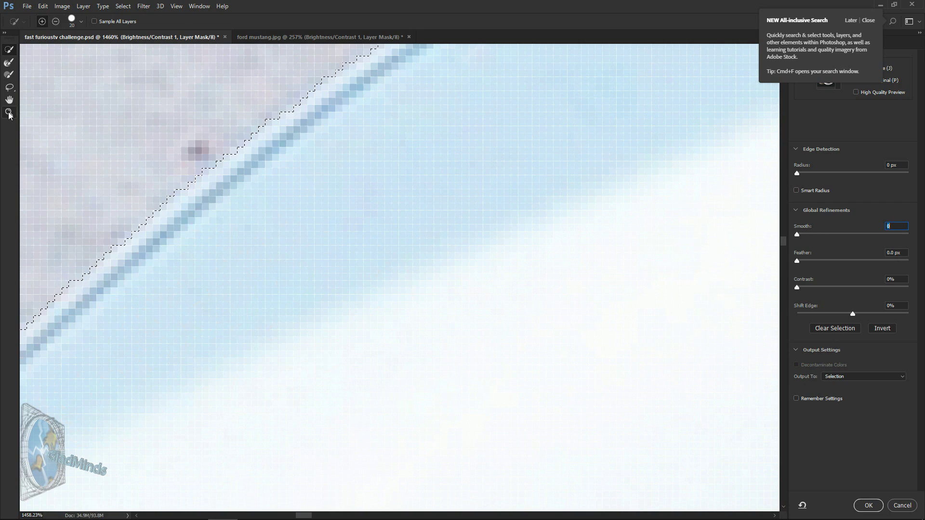
right_click(374, 249)
click(408, 252)
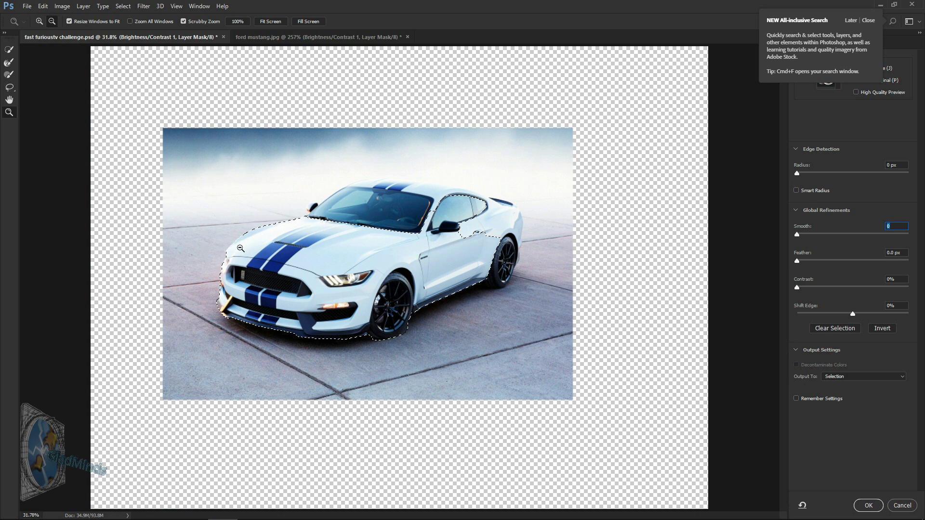
drag(252, 260, 169, 151)
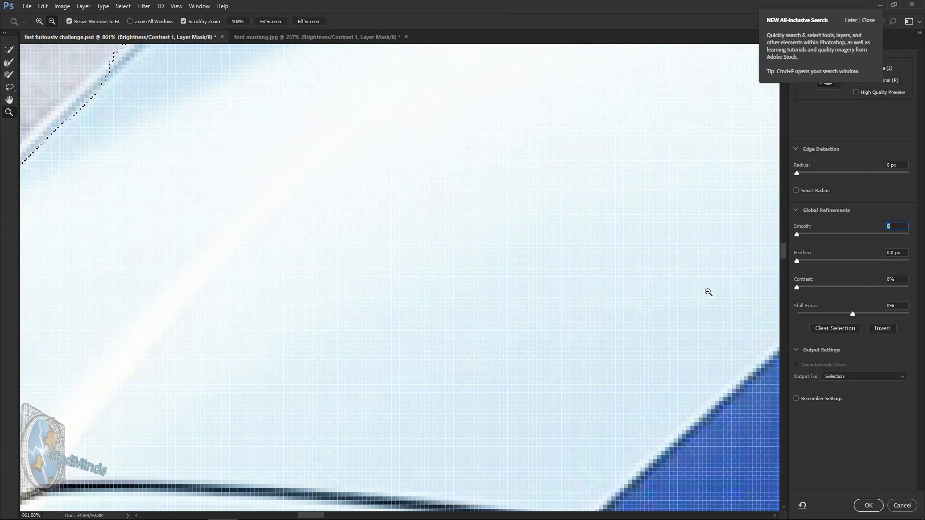
drag(303, 518, 289, 515)
drag(782, 255, 782, 247)
key(w)
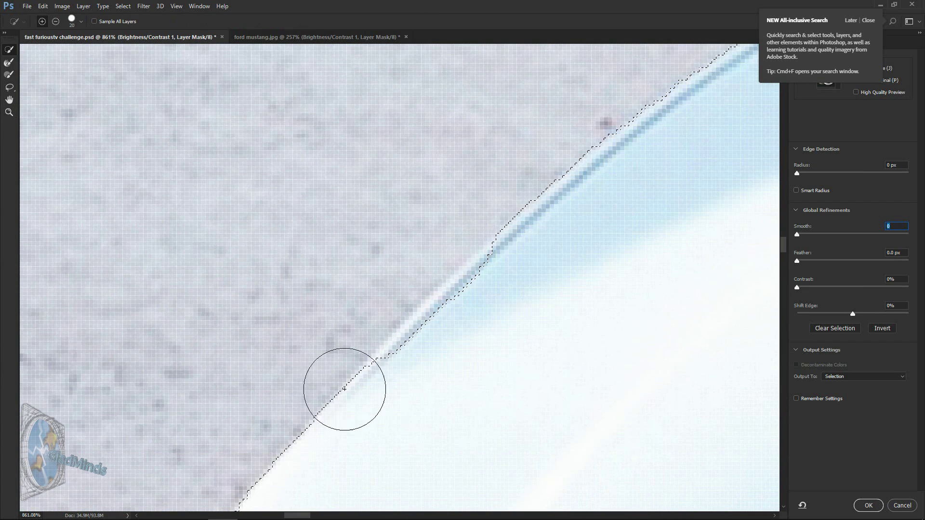
mouse_move(423, 376)
mouse_down()
mouse_move(482, 324)
mouse_move(492, 302)
mouse_move(475, 348)
mouse_move(368, 446)
mouse_up()
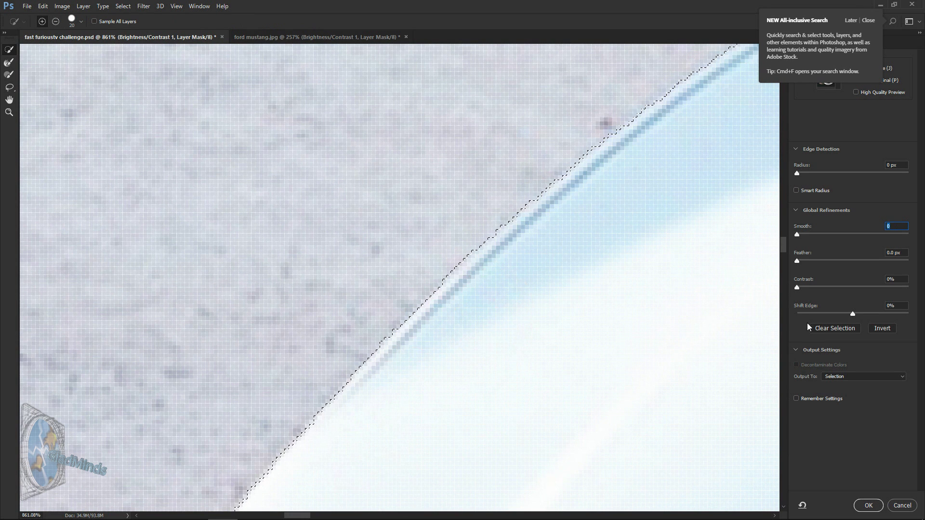
Subtract the strip of ground between the pavement line and the upper hood edge from the selection
drag(786, 240, 788, 233)
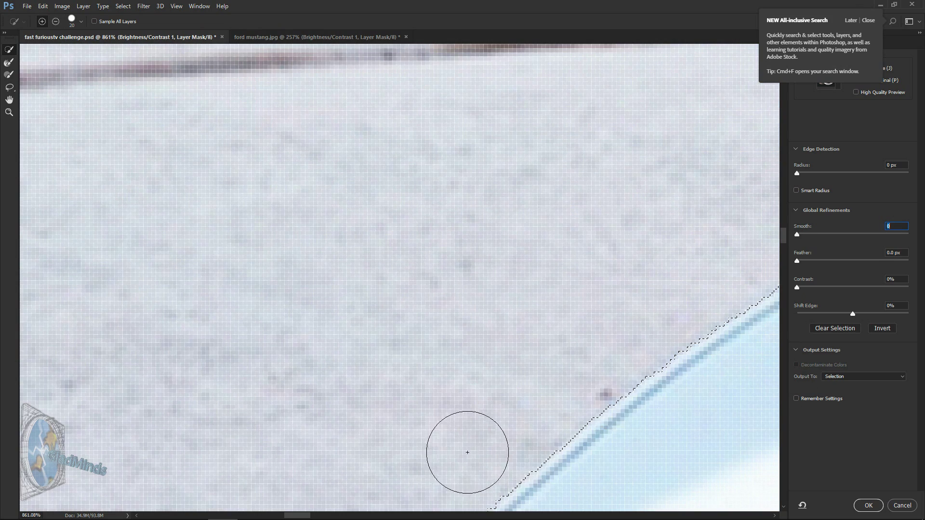
drag(310, 516, 329, 518)
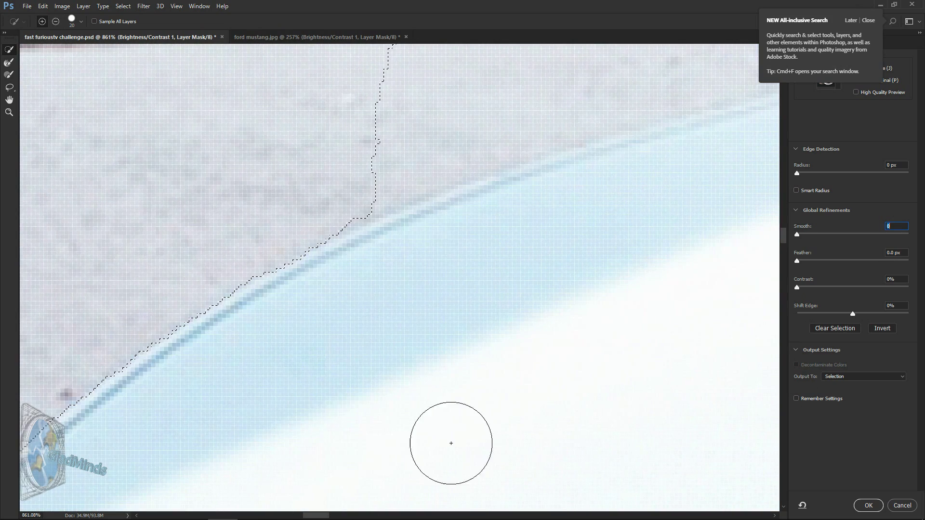
drag(785, 239, 785, 231)
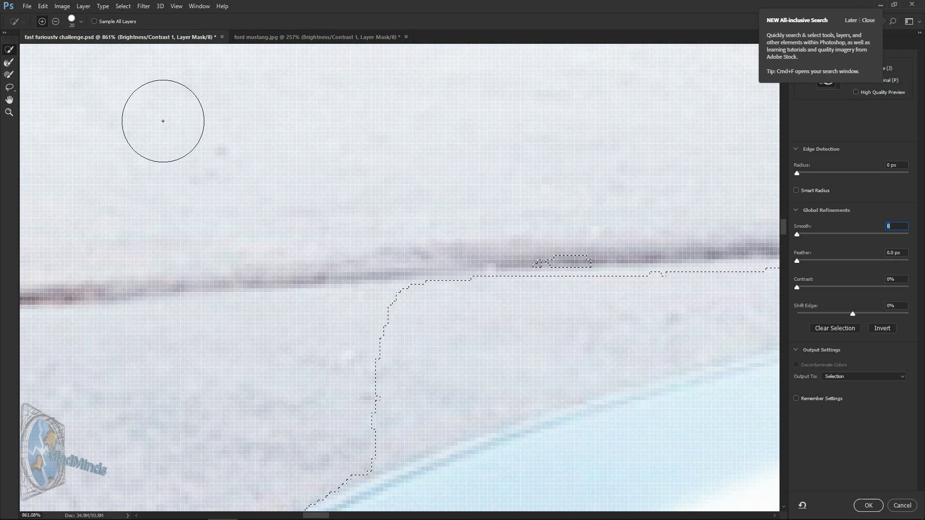
mouse_move(398, 326)
mouse_down()
mouse_move(424, 329)
mouse_move(552, 276)
mouse_move(699, 279)
mouse_move(724, 304)
mouse_move(631, 340)
mouse_move(466, 372)
mouse_move(465, 384)
mouse_move(410, 403)
mouse_move(382, 428)
mouse_move(345, 440)
mouse_up()
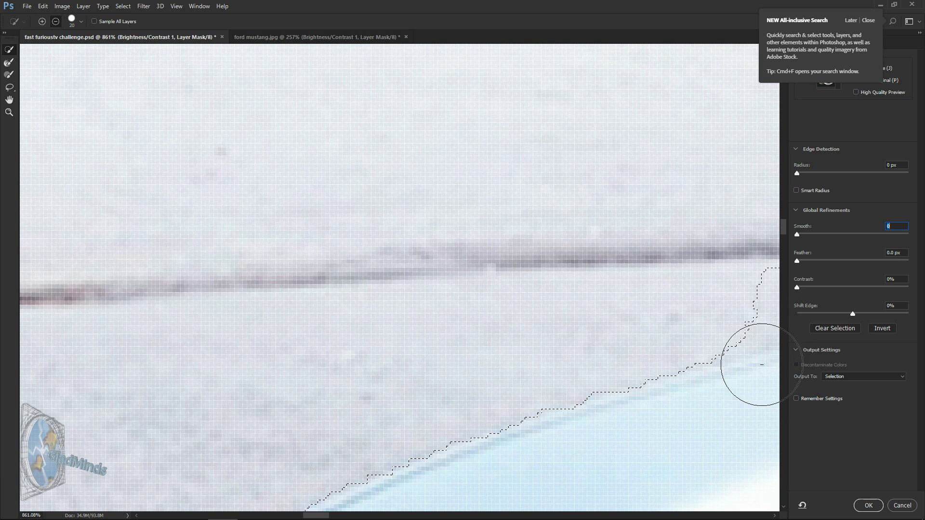
drag(329, 517, 350, 518)
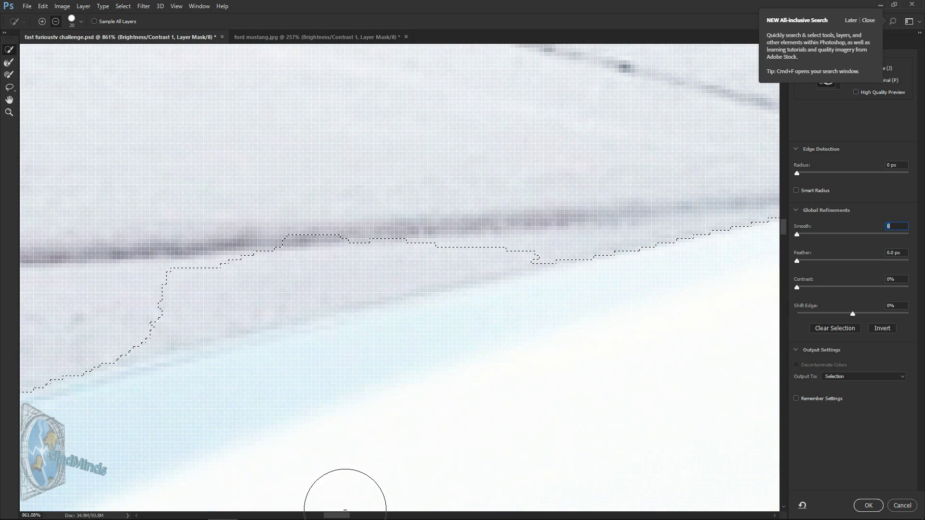
mouse_move(220, 269)
mouse_down()
mouse_move(497, 230)
mouse_move(551, 265)
mouse_up()
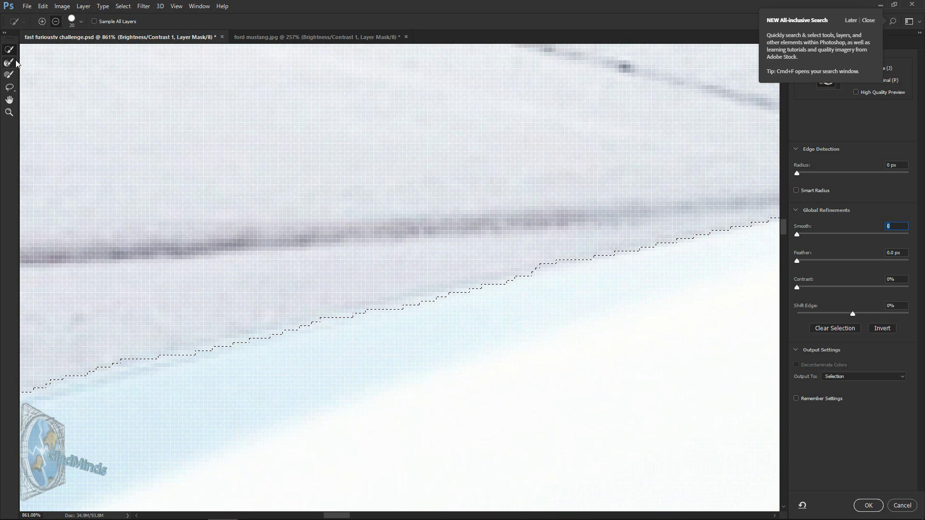
Add the missed strip along the hood's upper edge to the selection and accept the Select and Mask result
click(42, 21)
click(417, 337)
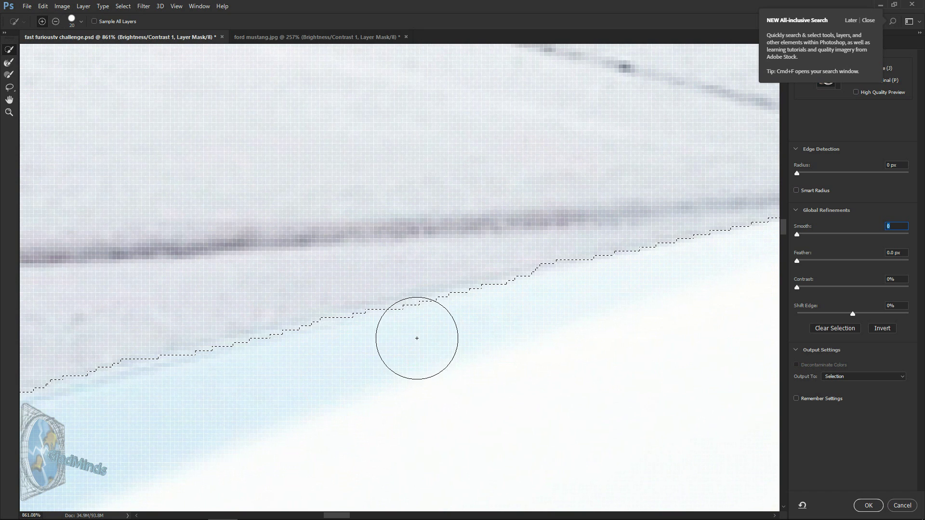
mouse_move(420, 339)
mouse_down()
mouse_move(503, 331)
mouse_move(520, 318)
mouse_up()
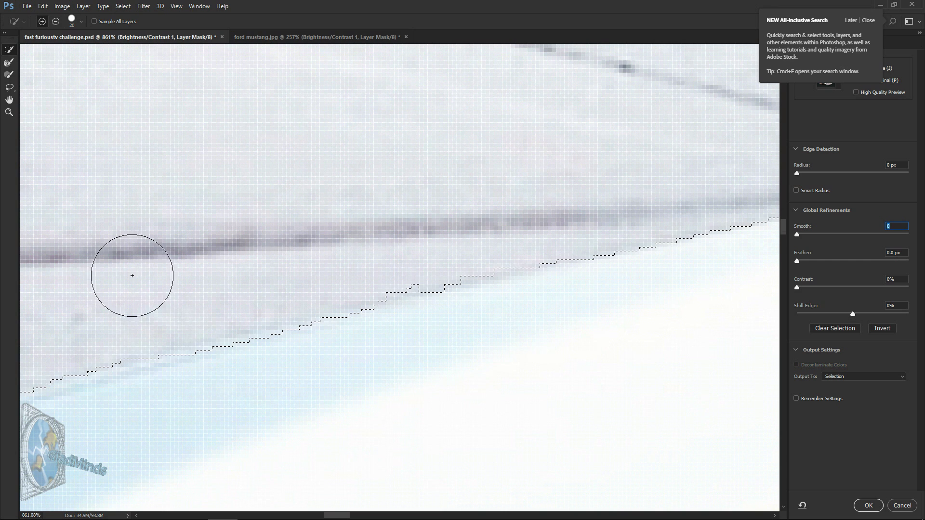
click(9, 114)
key(ctrl+0)
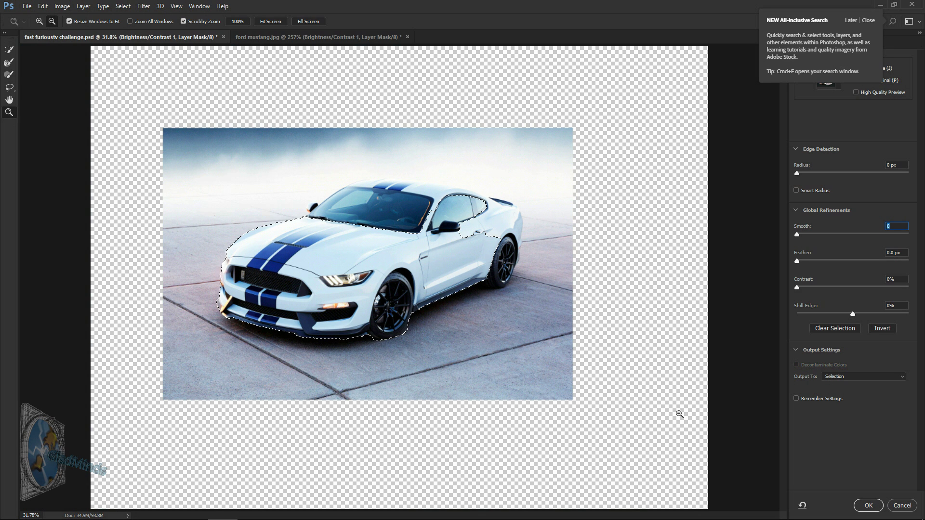
click(865, 508)
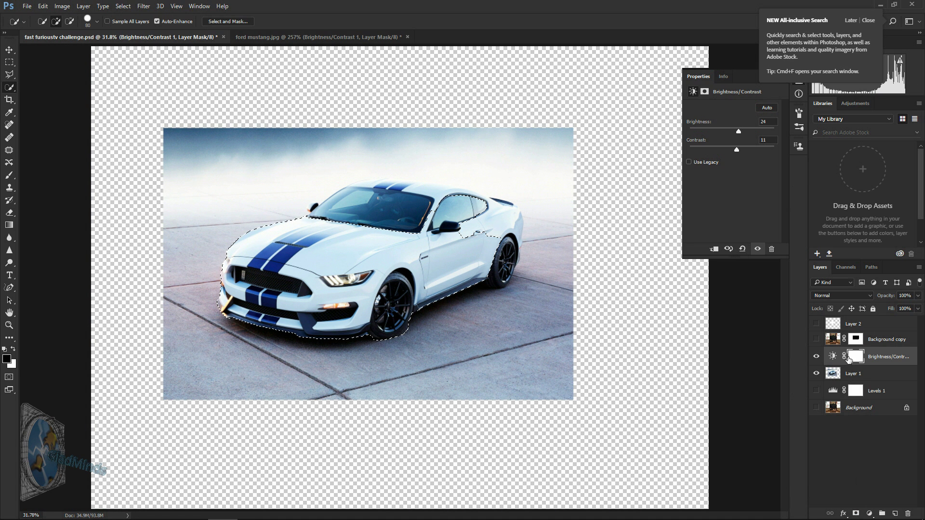
Show the Background copy layer and paint black on its mask inside the car selection, over the front wheel and lower bumper
click(816, 340)
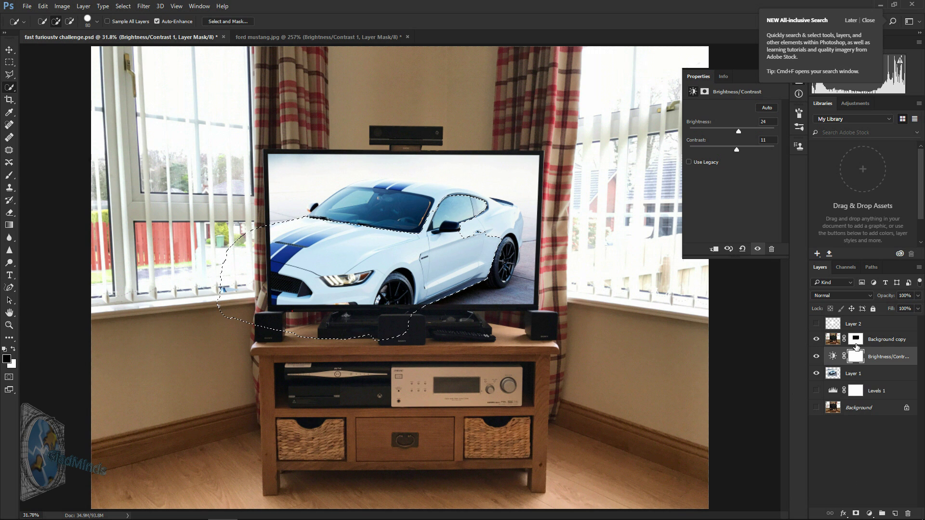
click(856, 339)
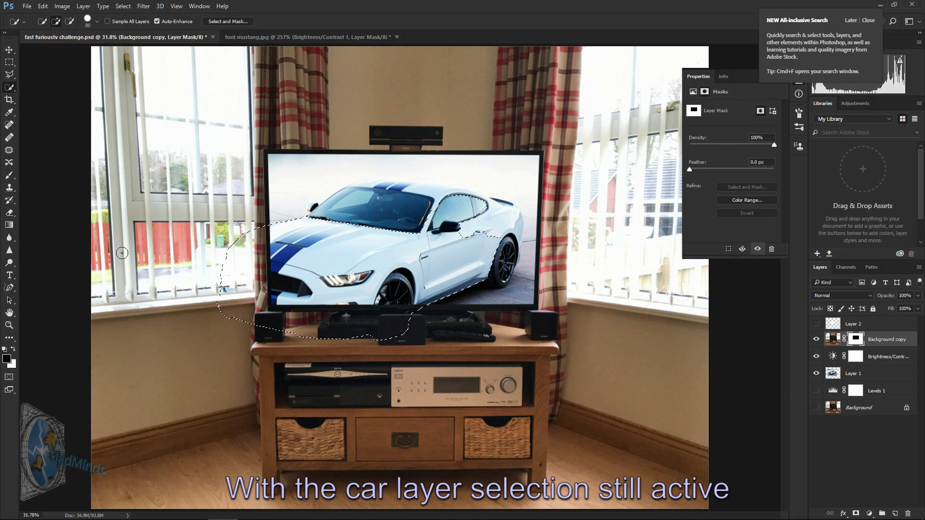
click(9, 178)
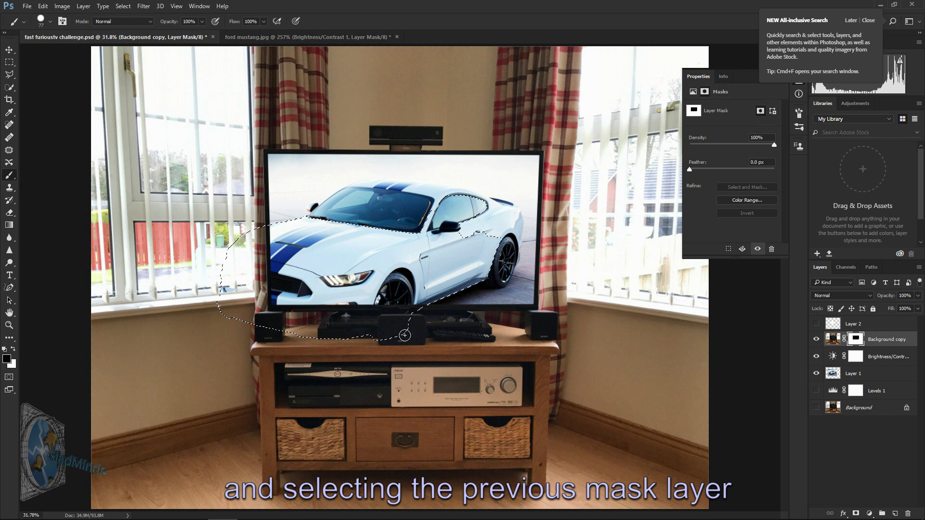
drag(408, 322, 388, 340)
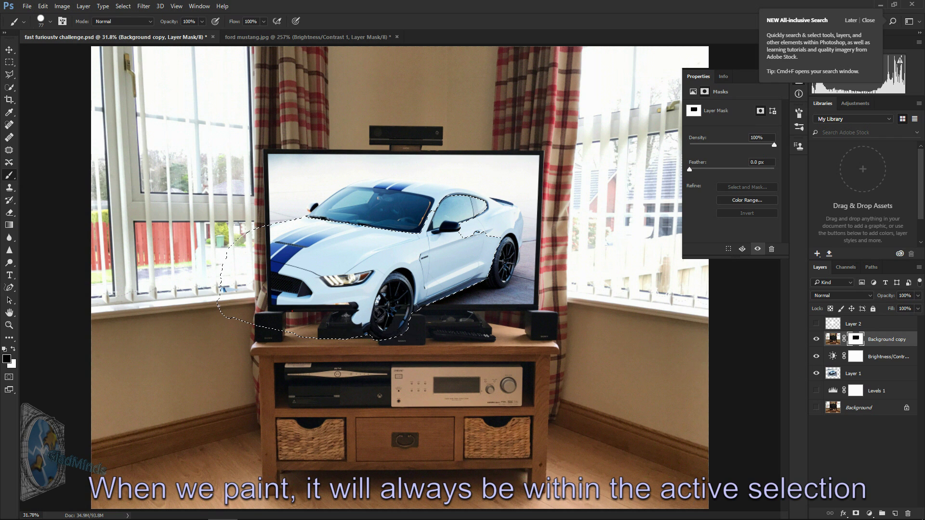
drag(403, 326, 326, 339)
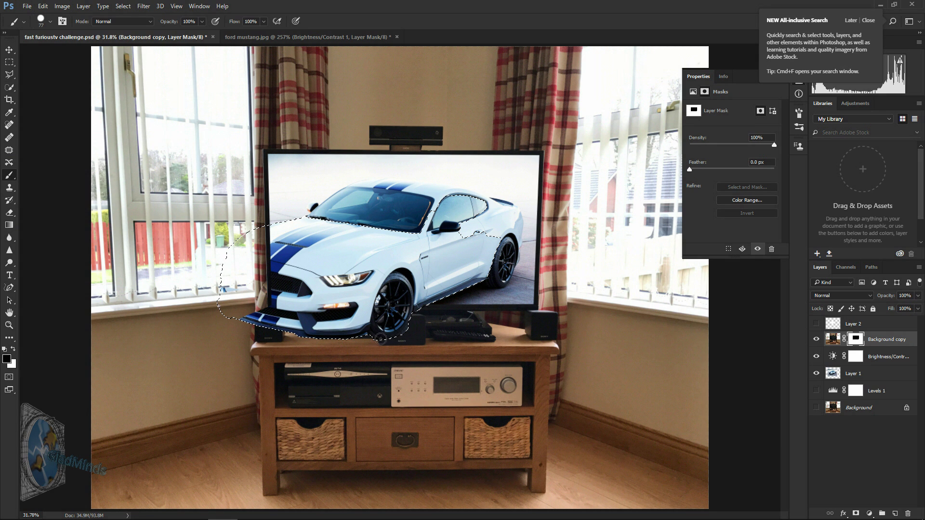
Enlarge the brush to 5000 px and paint the mask to reveal the rest of the car's front within the selection
click(51, 22)
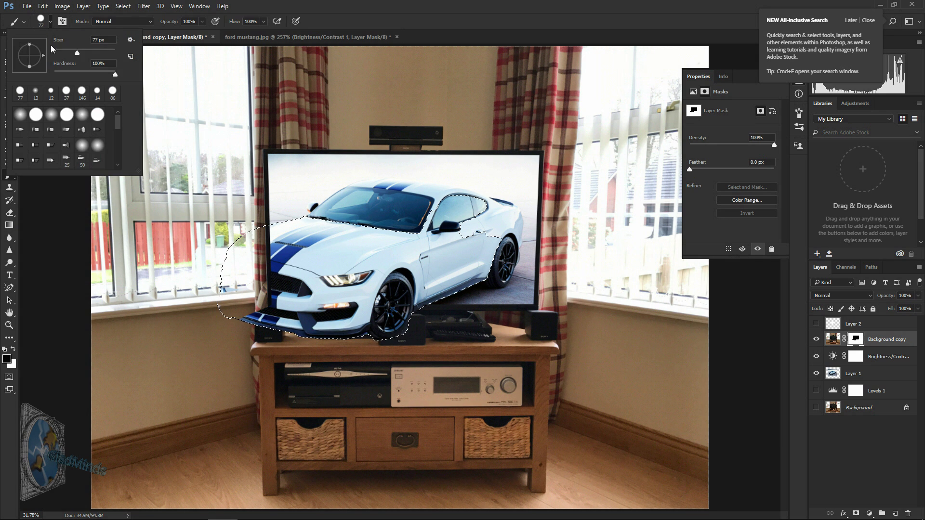
drag(88, 55, 115, 55)
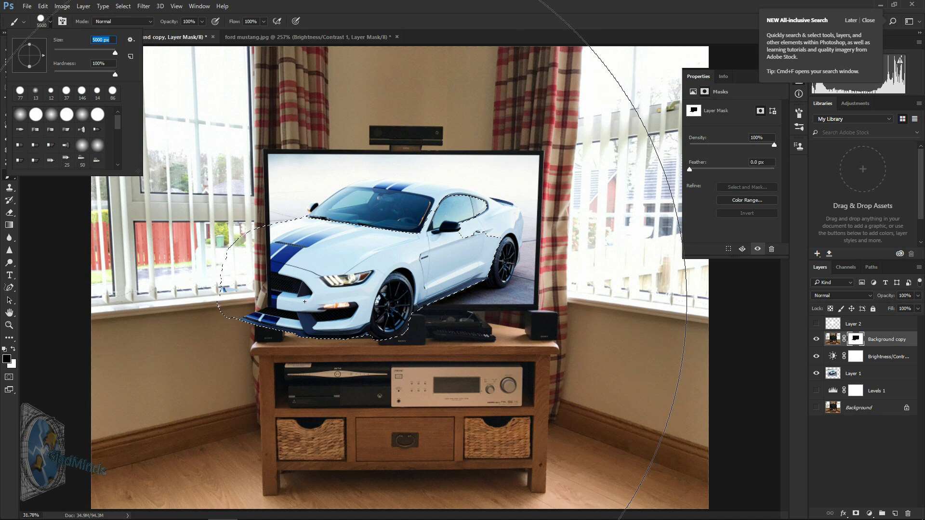
click(262, 279)
click(261, 278)
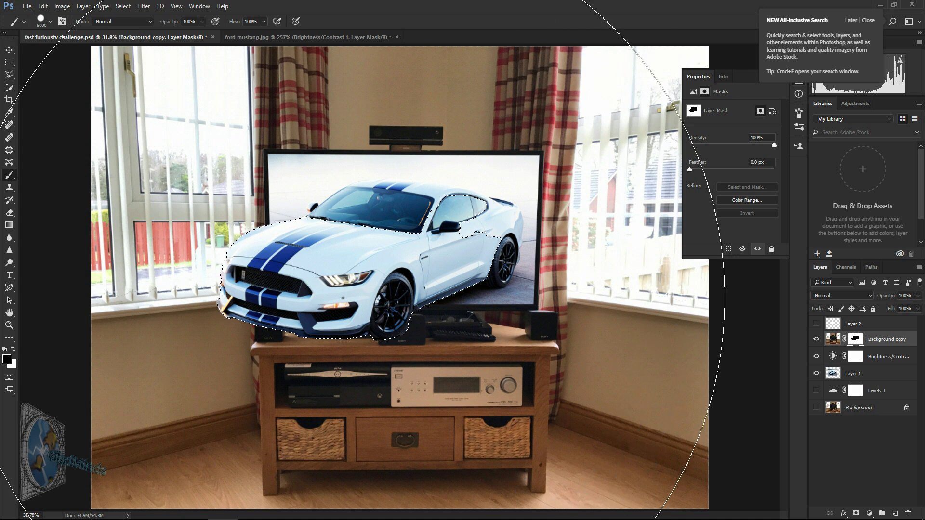
Reduce the brush size to 45 px and release the active car selection
click(50, 23)
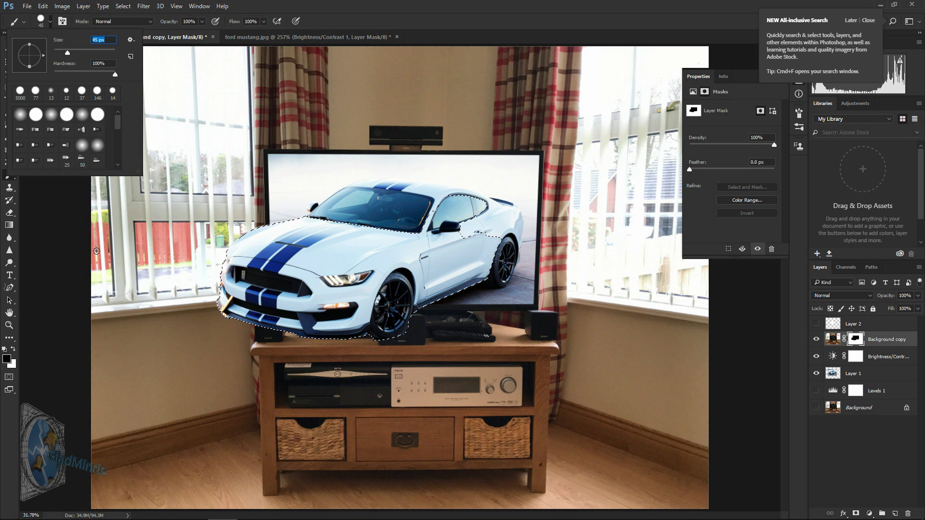
click(9, 325)
drag(378, 327, 409, 343)
click(9, 61)
click(60, 57)
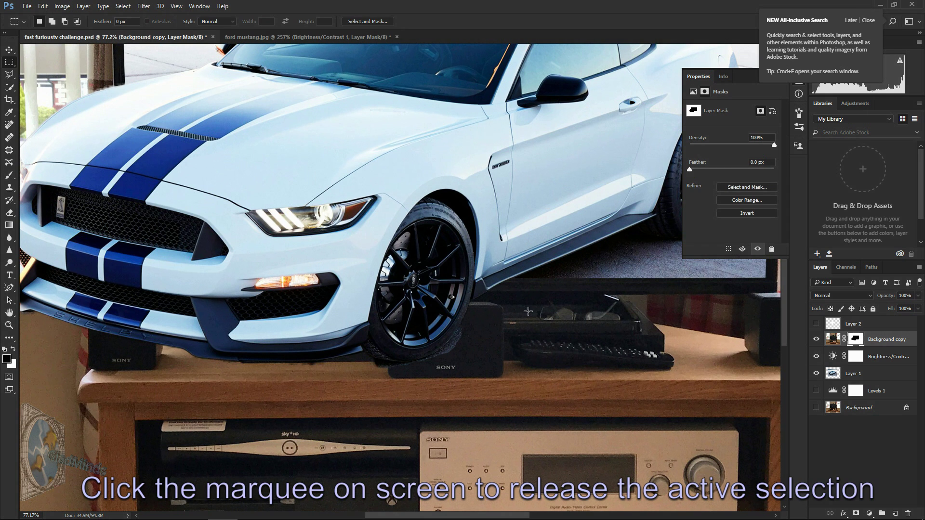
Paint white on the Background copy mask with a 29 px brush over the dark fringe beneath the front bumper
click(9, 325)
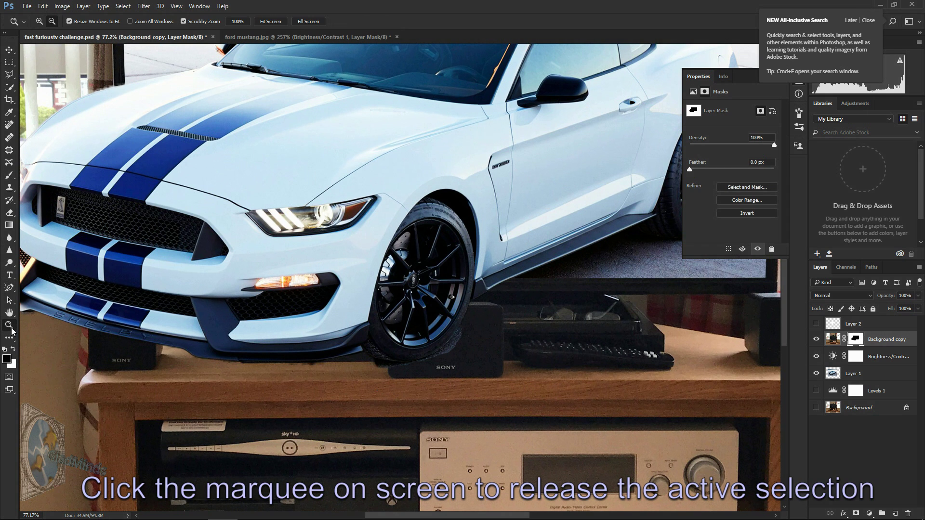
drag(363, 384, 396, 386)
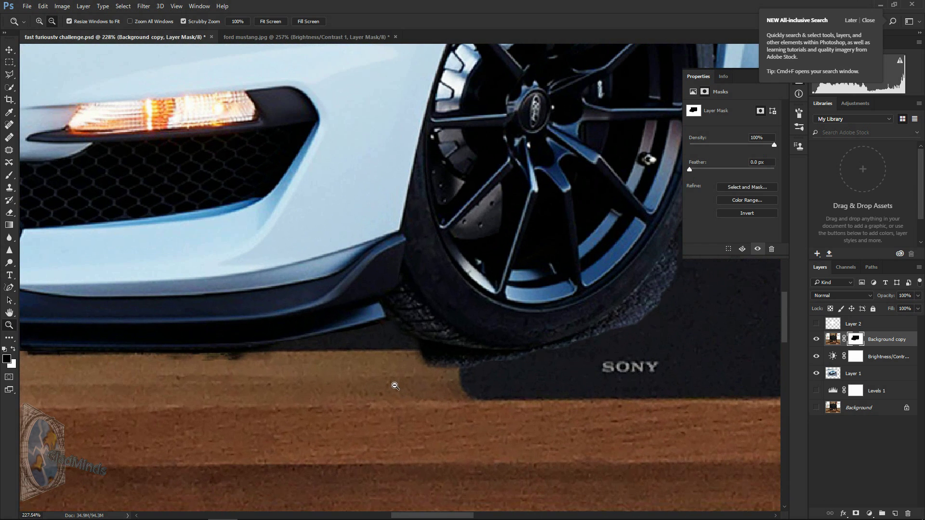
click(11, 98)
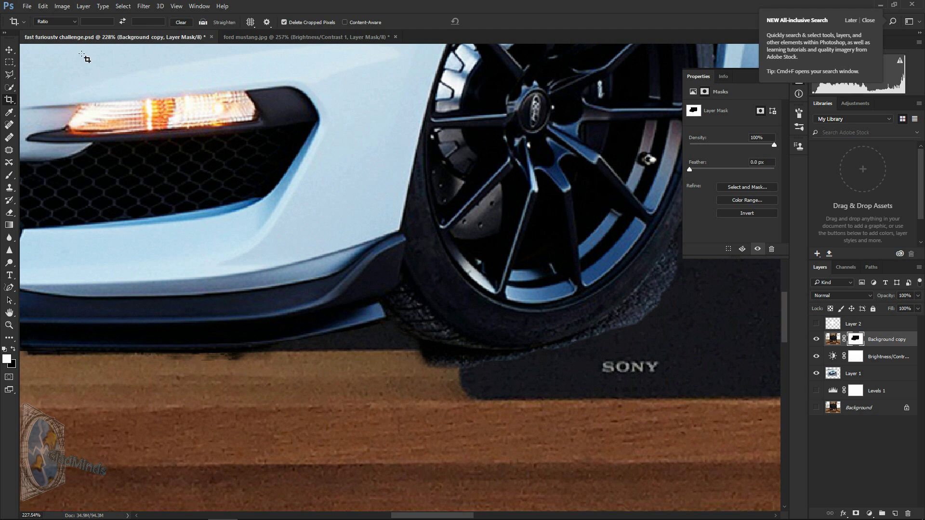
click(10, 88)
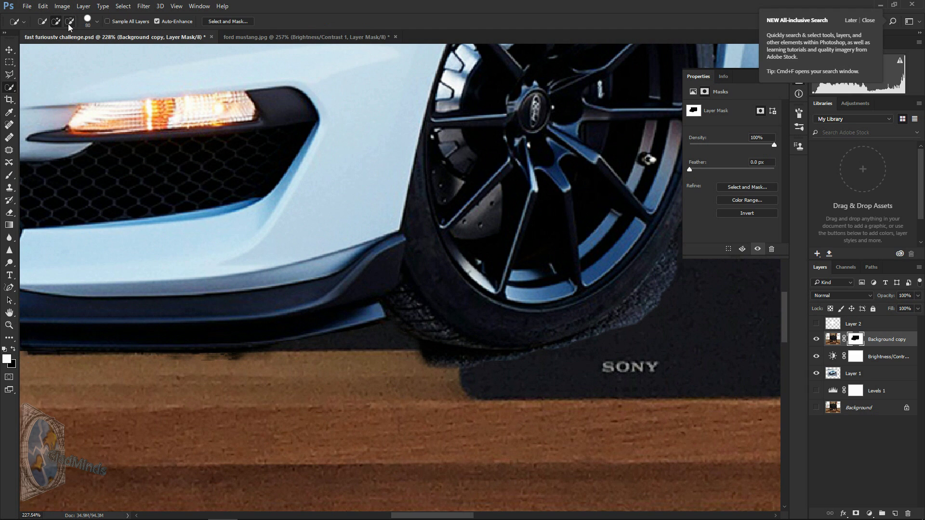
click(9, 175)
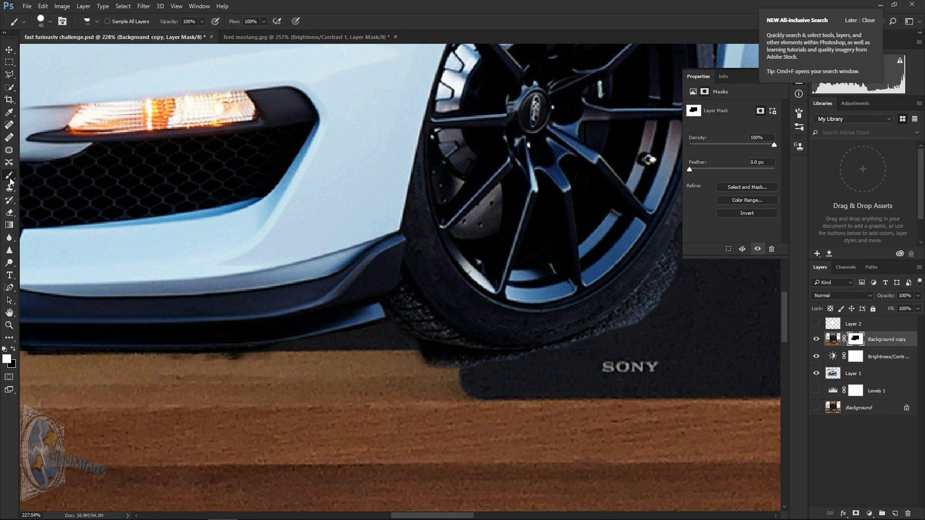
click(51, 22)
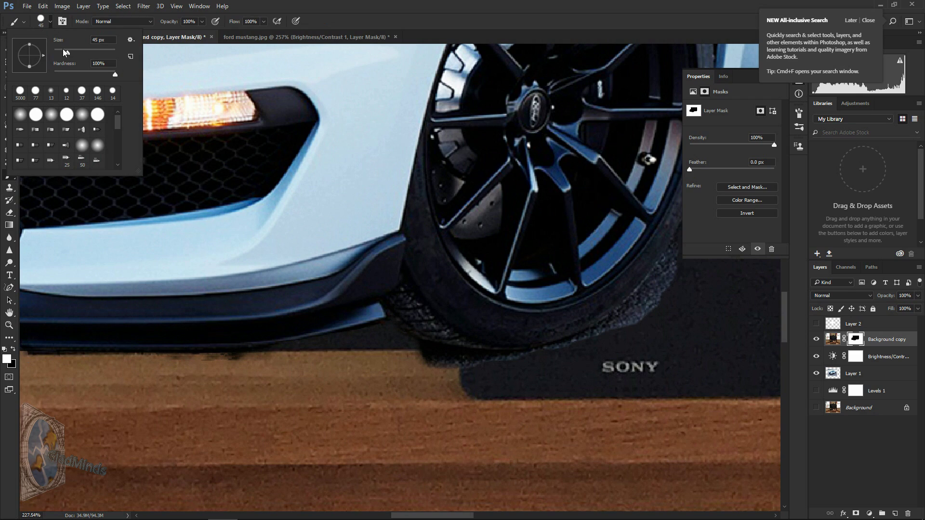
click(9, 327)
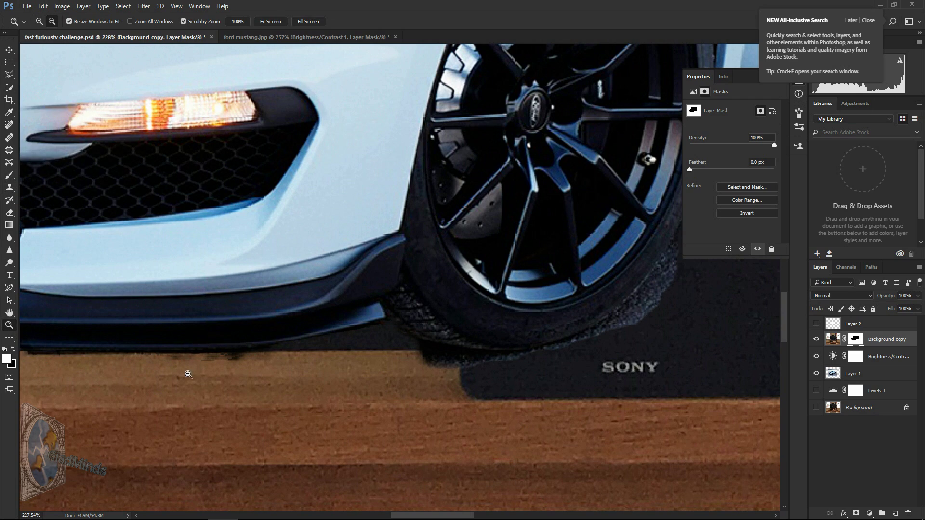
drag(208, 361, 227, 356)
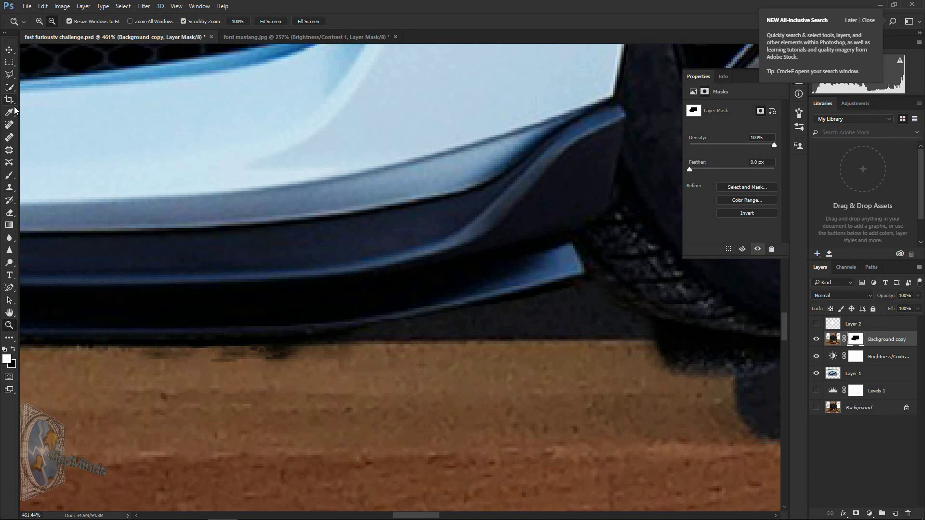
click(10, 179)
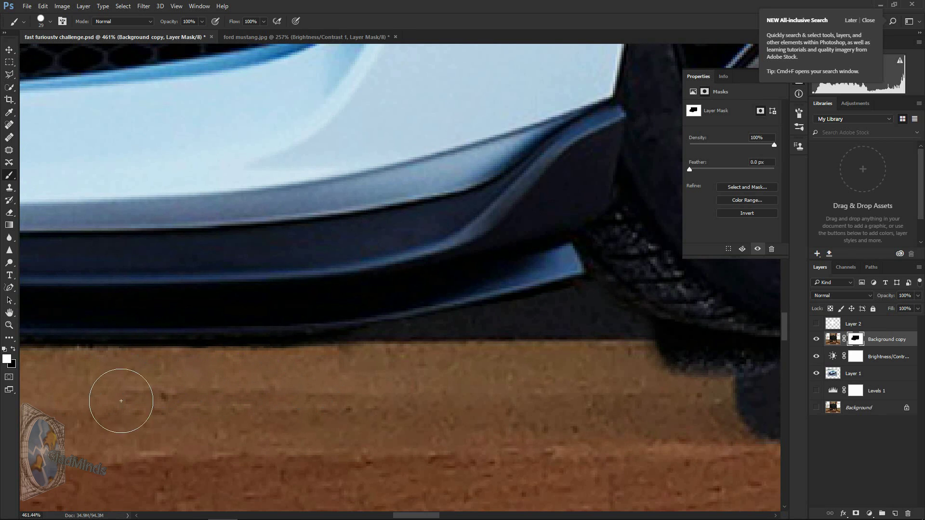
Paint white on the mask around the front tyre's lower and outer edge to hide the leftover ground
scroll(532, 399, right, 5)
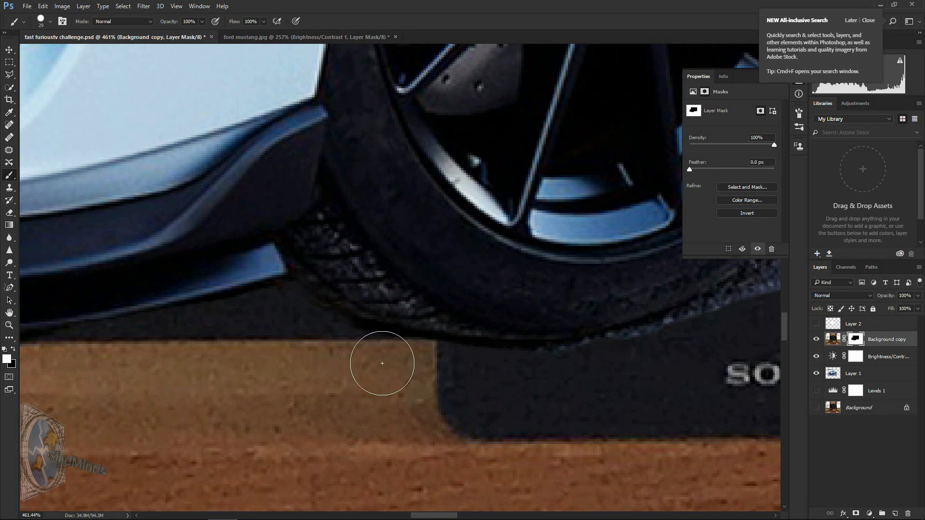
scroll(581, 133, right, 5)
mouse_move(581, 133)
mouse_down()
mouse_move(550, 188)
mouse_move(584, 177)
mouse_move(498, 250)
mouse_move(400, 303)
mouse_up()
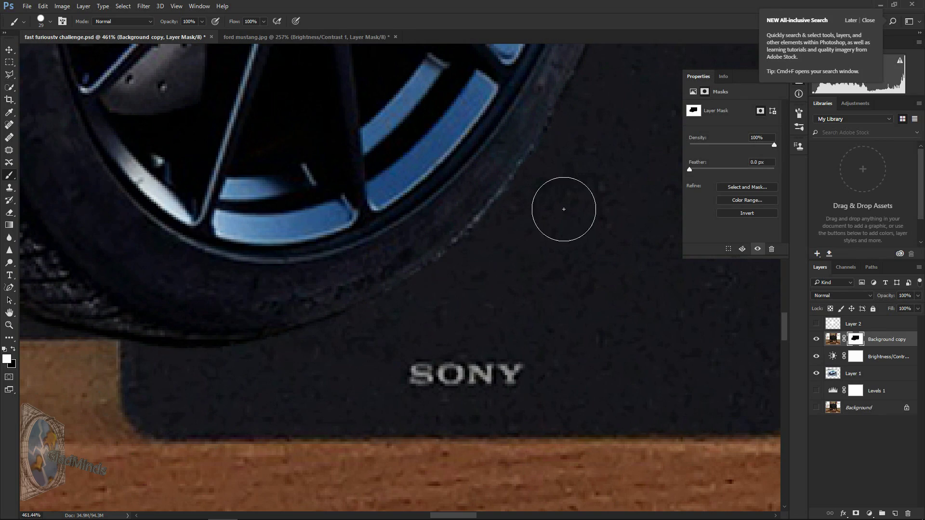
Reduce the brush to 7 px and paint out the light fringe pixels along the front tyre's outer edge in close-up
key(e)
click(9, 176)
scroll(553, 262, up, 7)
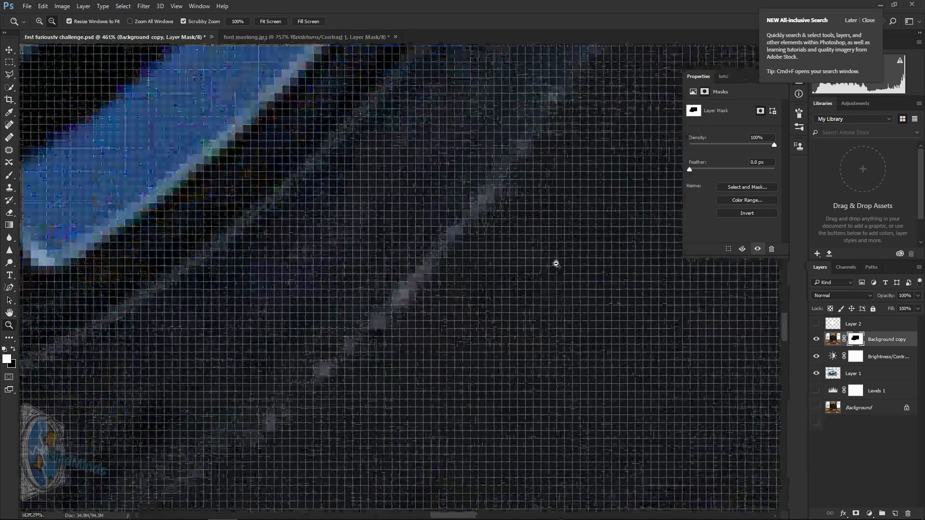
click(50, 21)
key(Return)
key(z)
Paint white on the mask along the lower edge of the front bumper lip, above the wooden shelf
right_click(270, 310)
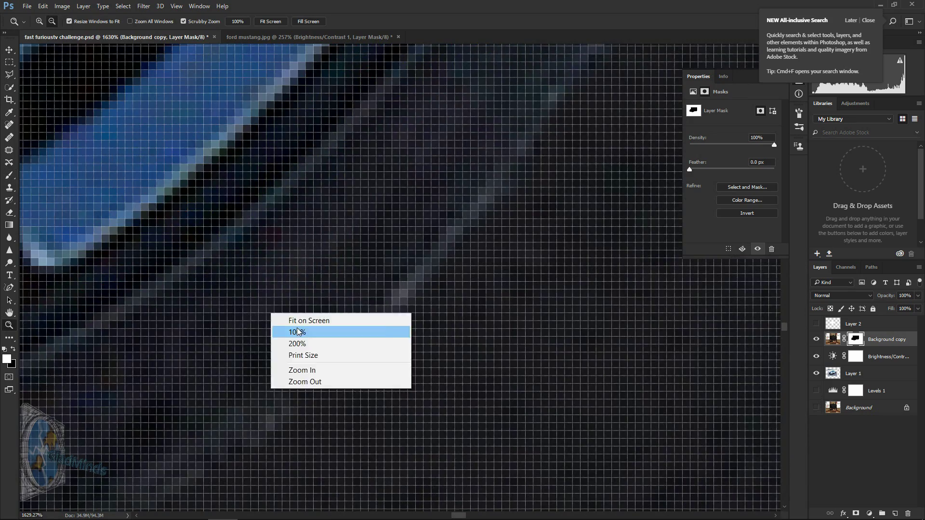
click(289, 317)
drag(261, 325, 514, 403)
click(9, 175)
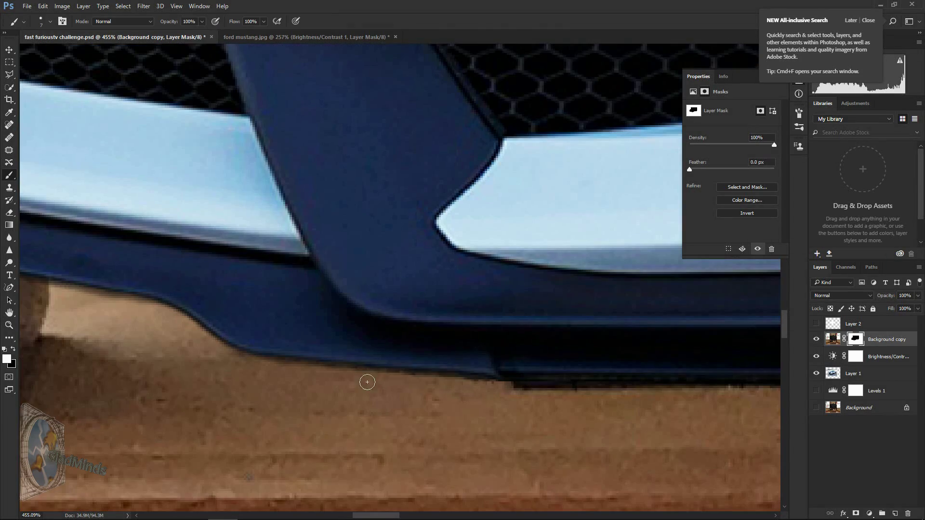
Paint out the leftover fringe along the hood's curved outer edge in front of the window
click(10, 325)
right_click(246, 308)
click(263, 315)
drag(231, 232, 472, 260)
click(9, 176)
mouse_move(420, 188)
mouse_down()
mouse_move(561, 149)
mouse_move(347, 213)
mouse_move(467, 177)
mouse_move(406, 196)
mouse_up()
click(10, 326)
right_click(162, 314)
click(180, 320)
drag(207, 240, 318, 357)
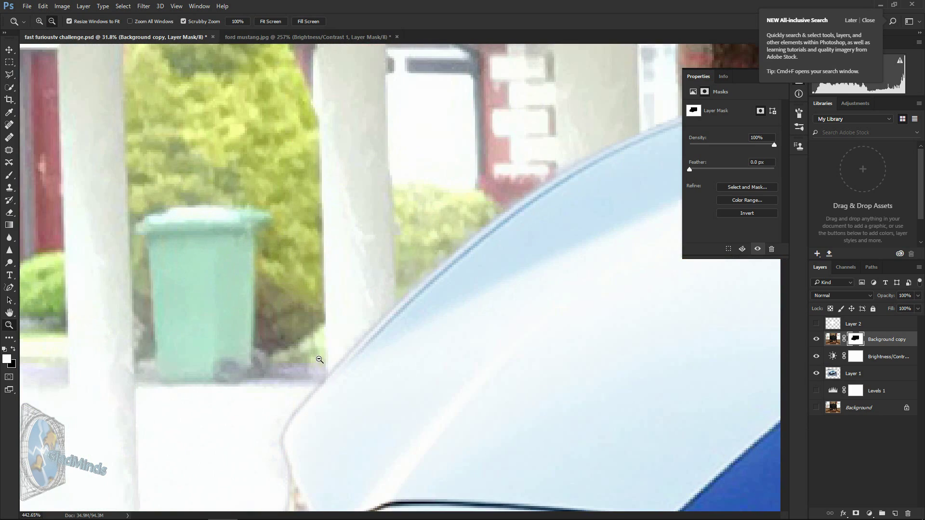
click(9, 175)
Paint white on the mask down the outer side of the front bumper and around its lower corner
key(ctrl+0)
drag(279, 309, 367, 314)
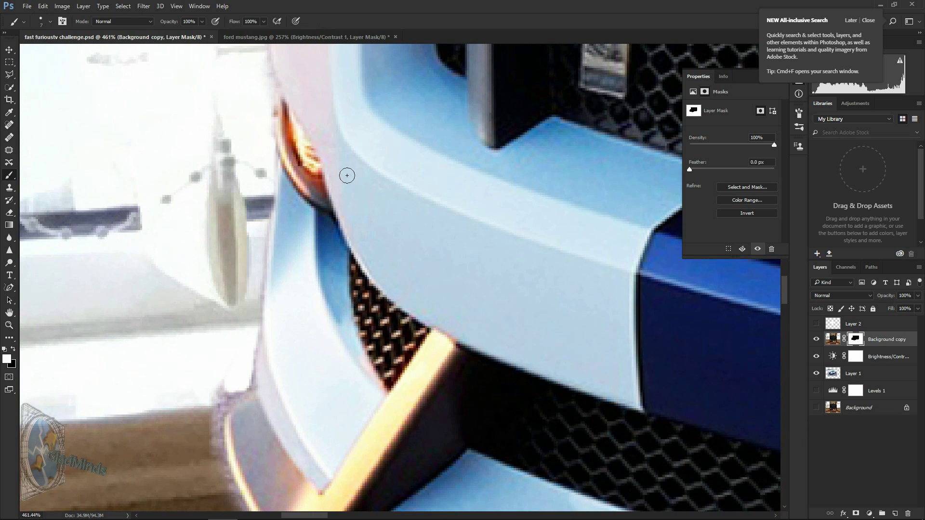
scroll(252, 239, up, 3)
scroll(247, 203, down, 6)
mouse_move(247, 203)
mouse_down()
mouse_move(227, 212)
mouse_move(217, 268)
mouse_move(254, 375)
mouse_up()
drag(460, 488, 353, 478)
Inspect the front lip's lower edge from the bumper corner to the front tyre for leftover fringe, then the whole picture
scroll(400, 498, down, 6)
scroll(361, 296, right, 5)
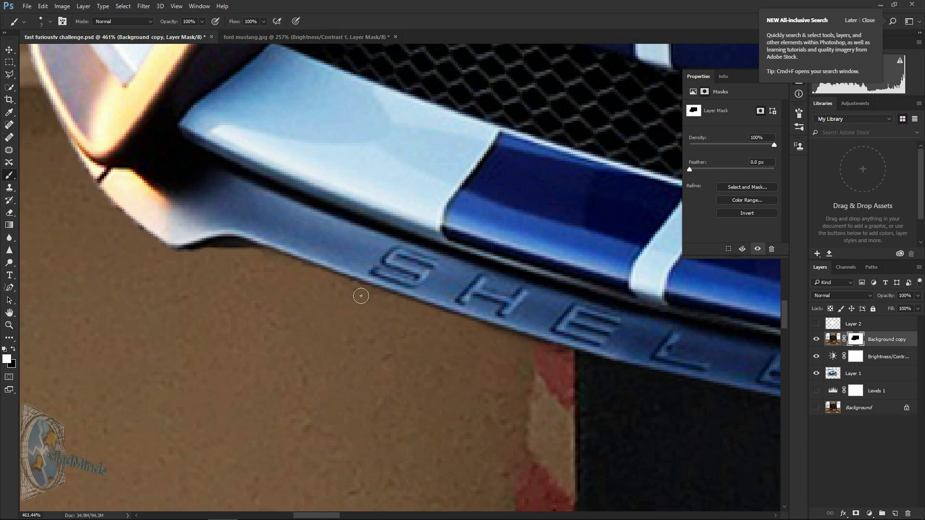
scroll(567, 359, right, 10)
scroll(568, 359, down, 6)
scroll(702, 377, right, 20)
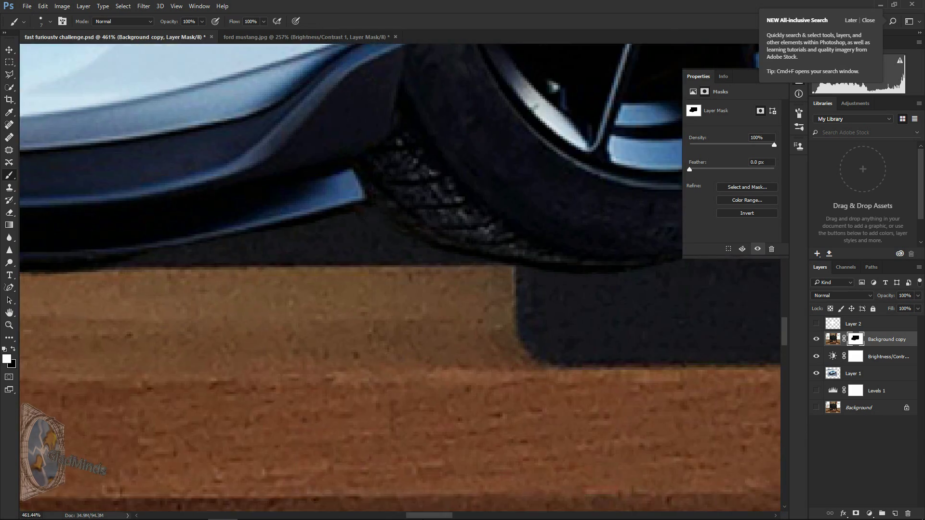
key(z)
key(ctrl+0)
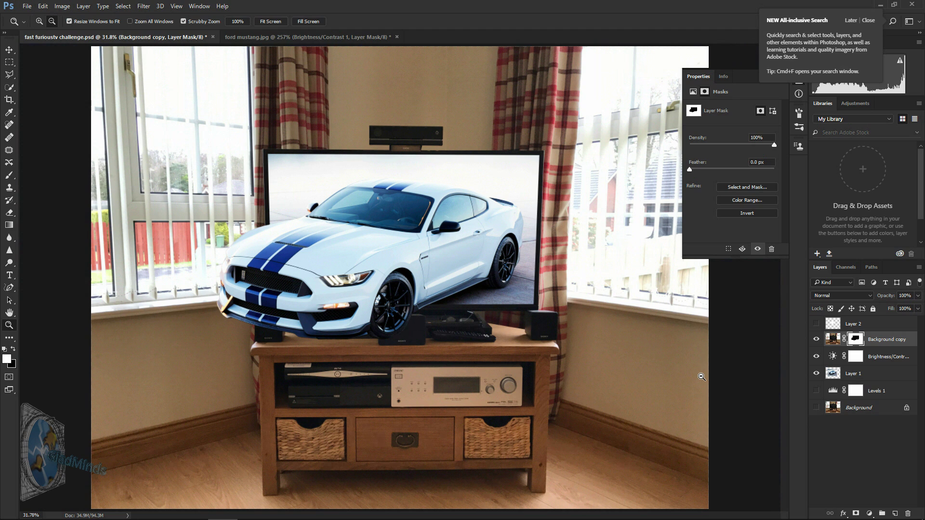